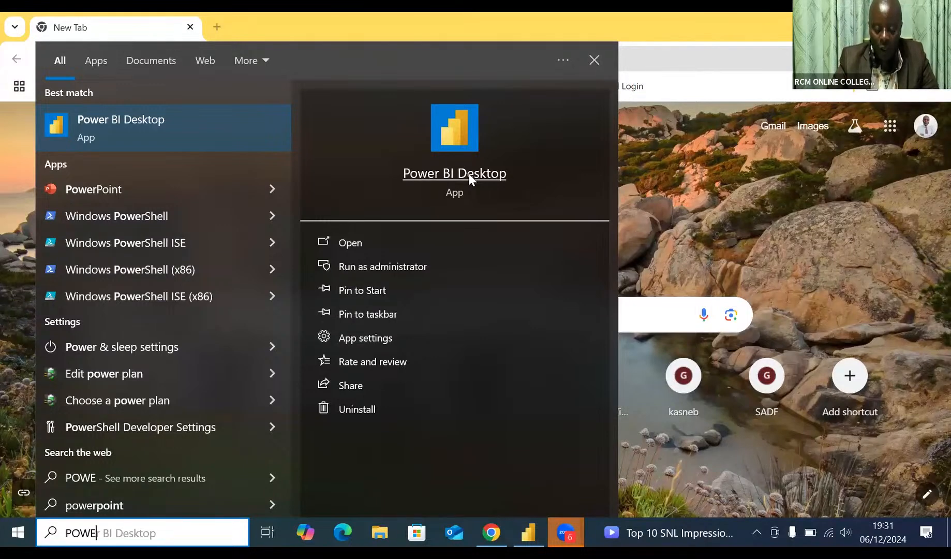
Launch Power BI Desktop and connect to the Excel workbook RCM 3.xlsx in the Documents folder as the data source.
left_click(469, 173)
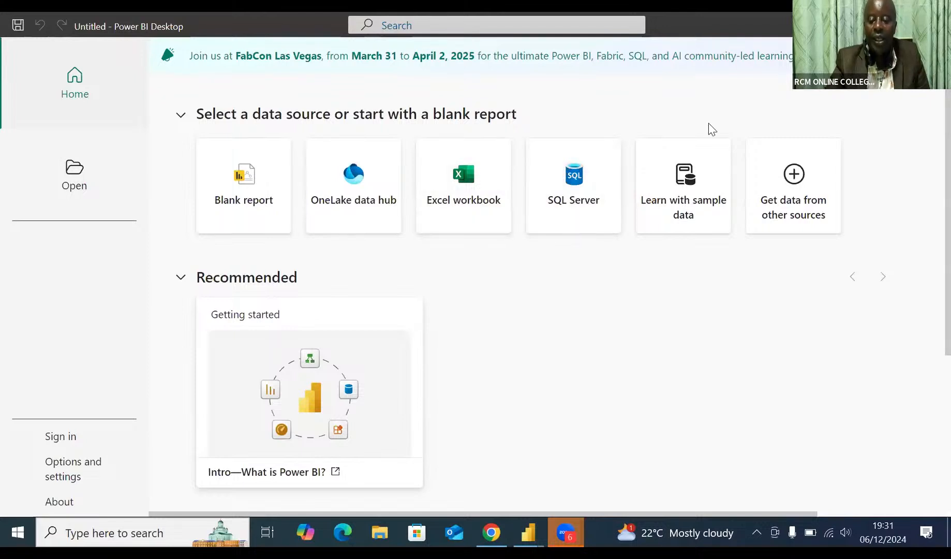
left_click(780, 199)
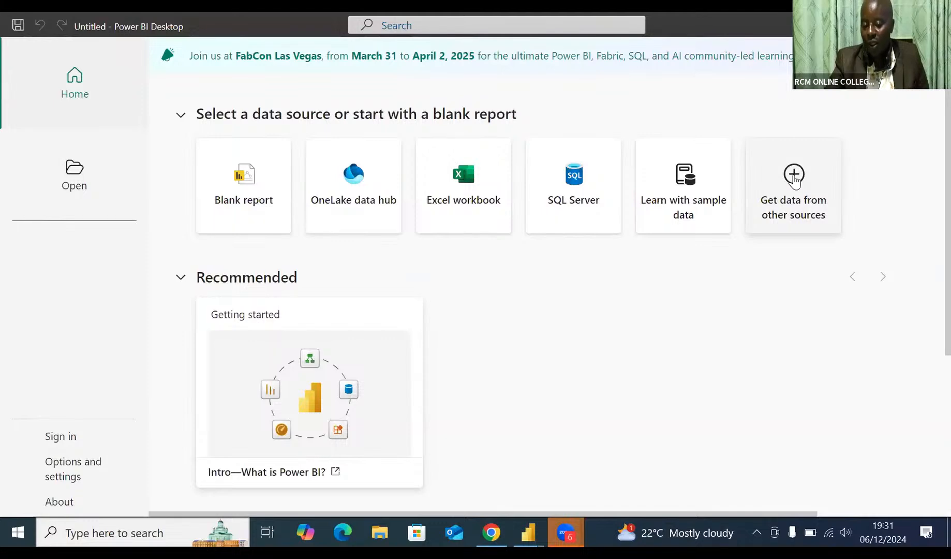
left_click(795, 178)
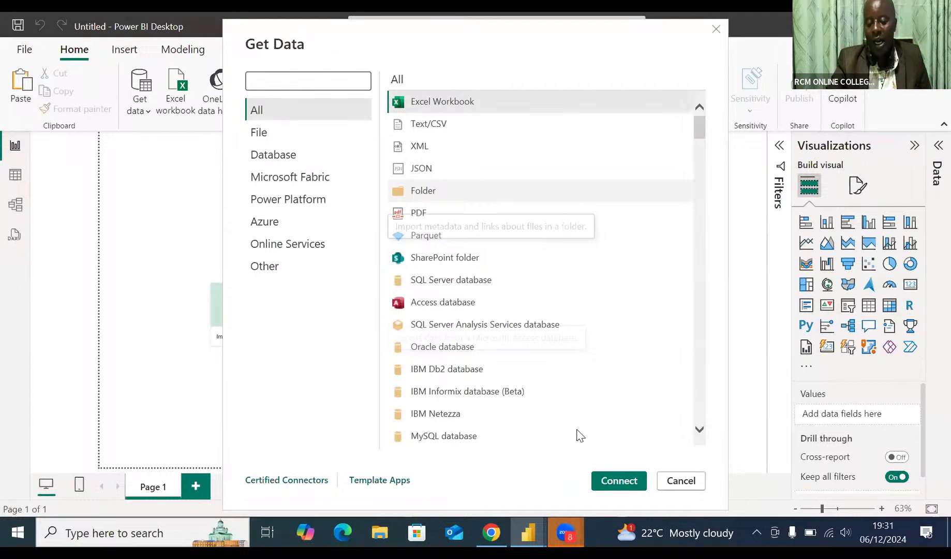
left_click(612, 481)
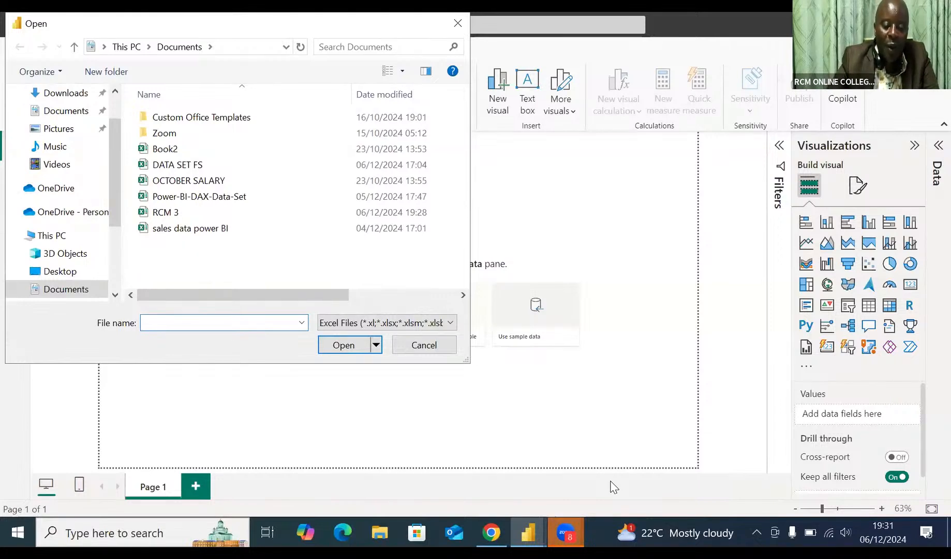
type("RCM")
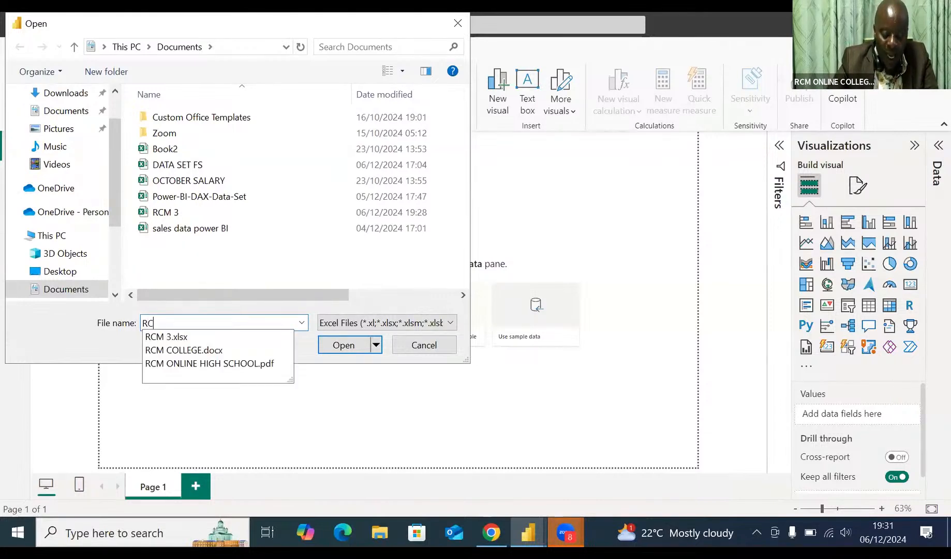
left_click(189, 337)
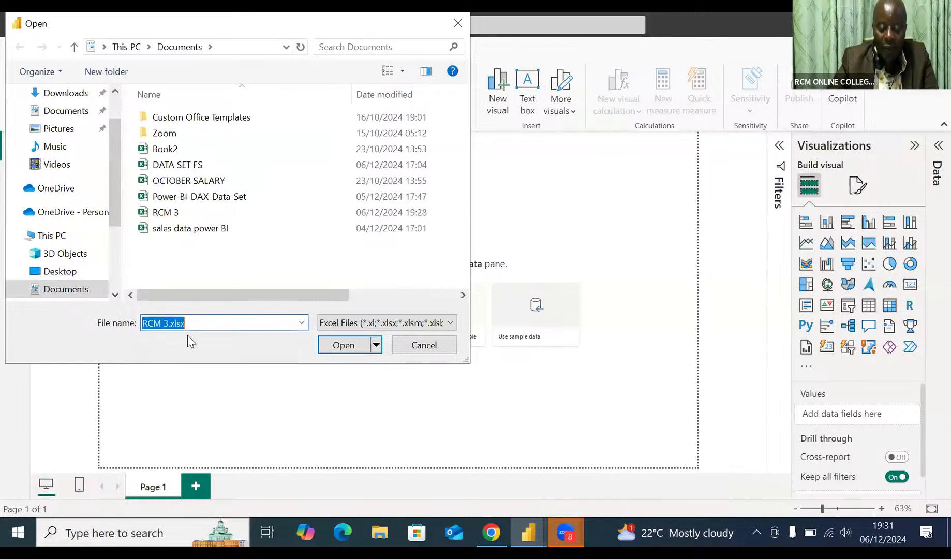
left_click(343, 345)
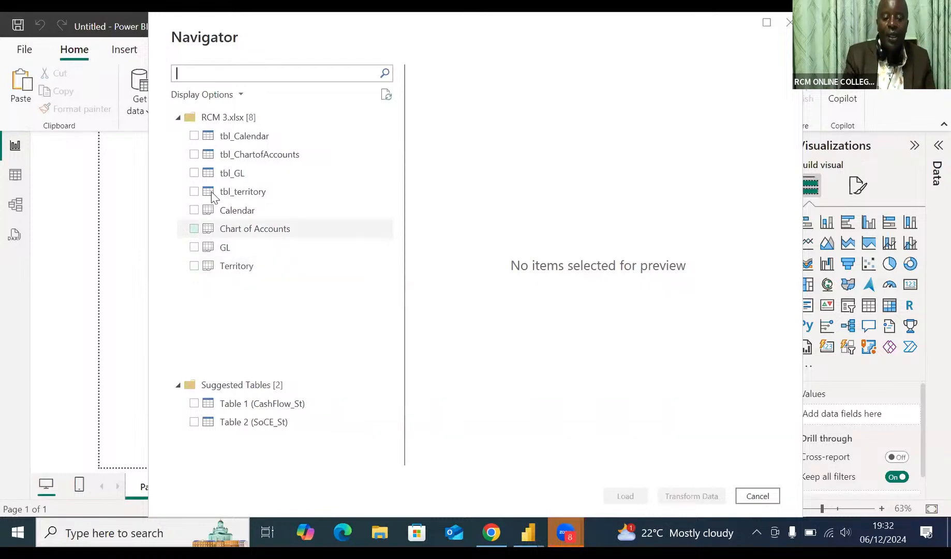
Load the tables tbl_Calendar, tbl_ChartofAccounts, tbl_GL and tbl_territory from the workbook.
left_click(195, 137)
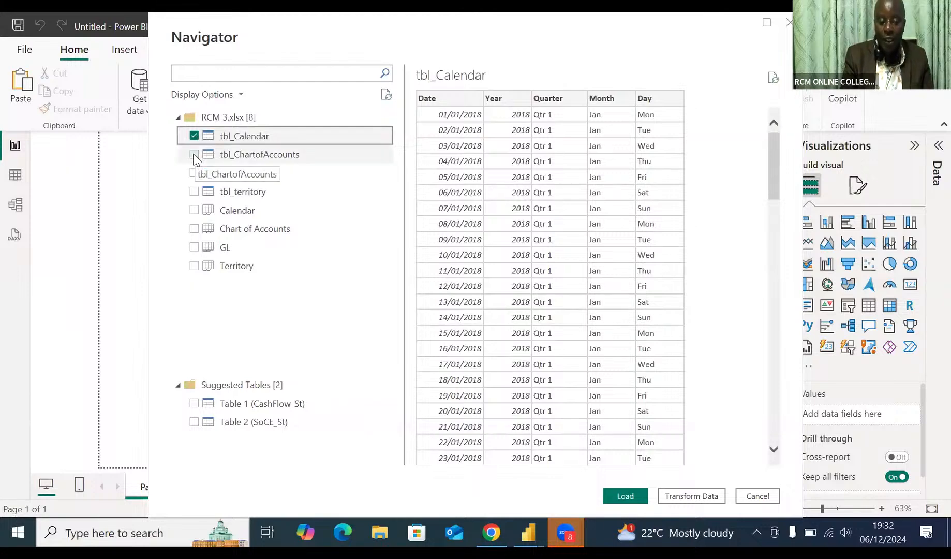
left_click(195, 155)
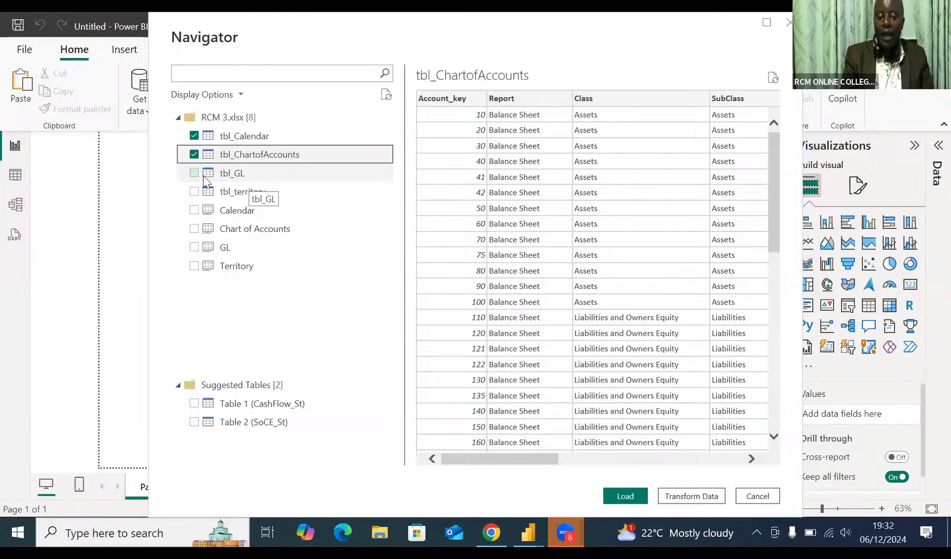
left_click(195, 173)
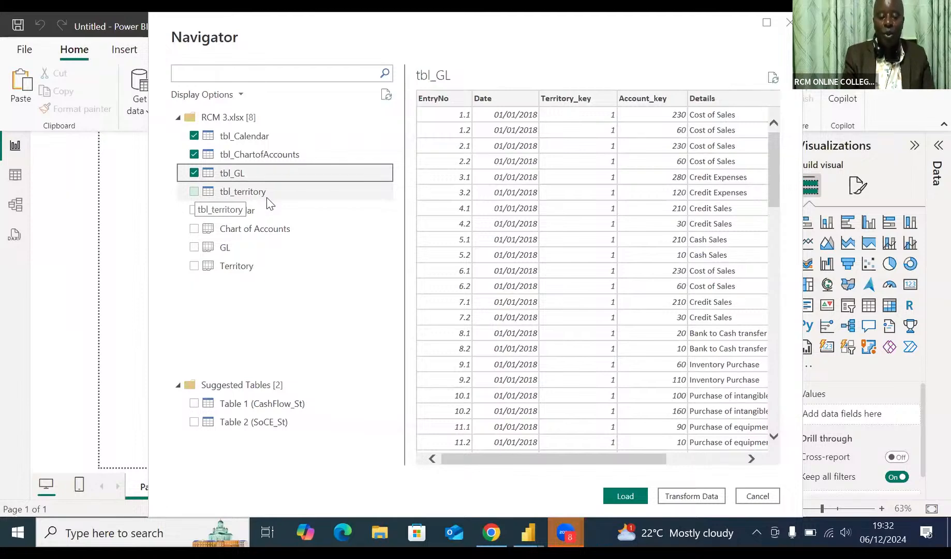
left_click(195, 192)
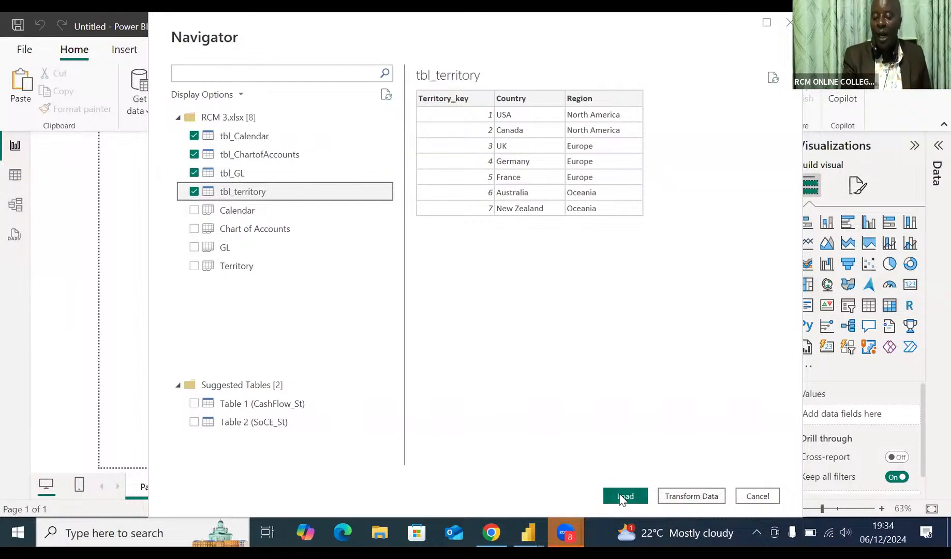
left_click(622, 497)
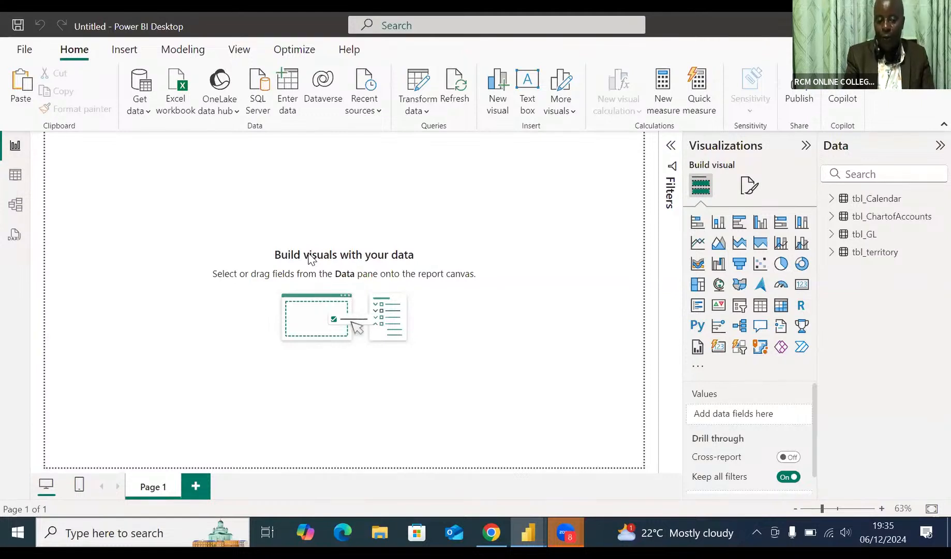
Review the rows and columns of tbl_Calendar, tbl_ChartofAccounts, tbl_GL and tbl_territory in Table view.
left_click(16, 178)
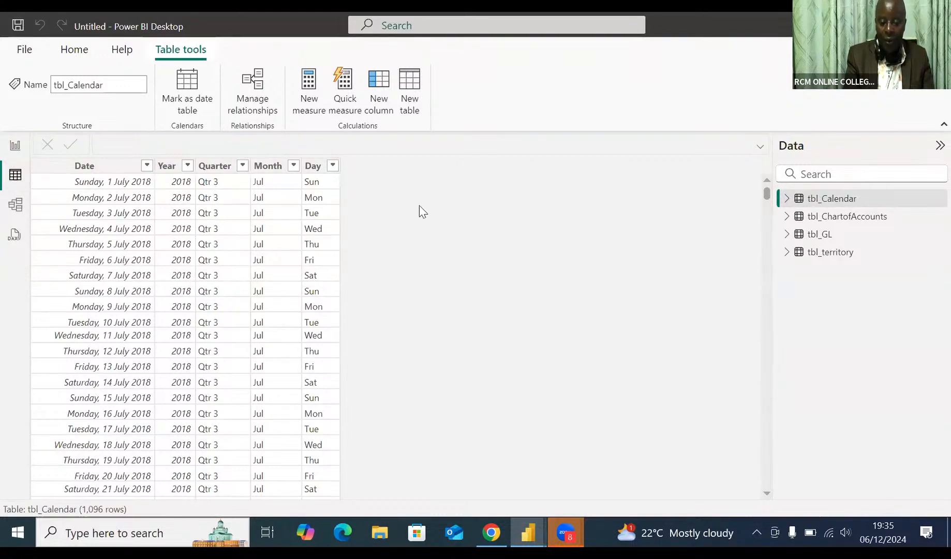
left_click(853, 218)
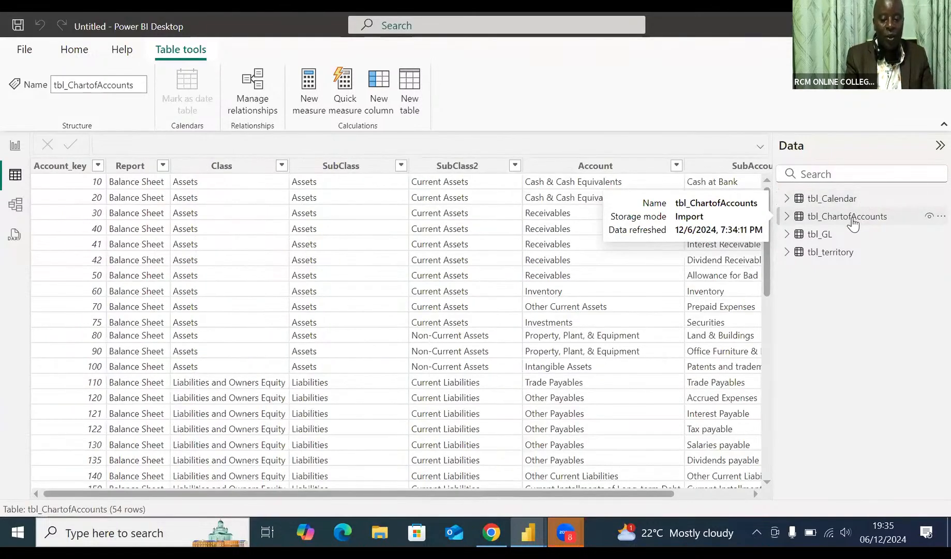
left_click(823, 237)
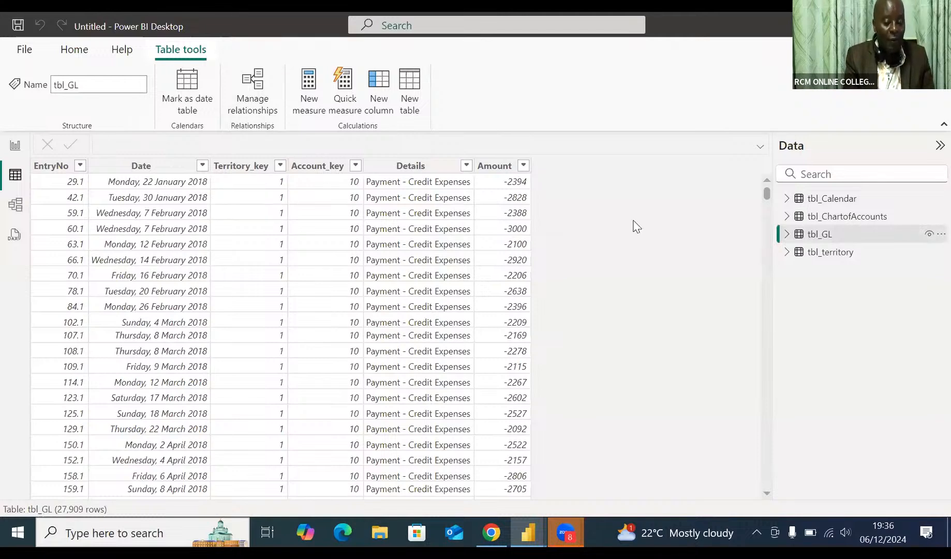
left_click(824, 258)
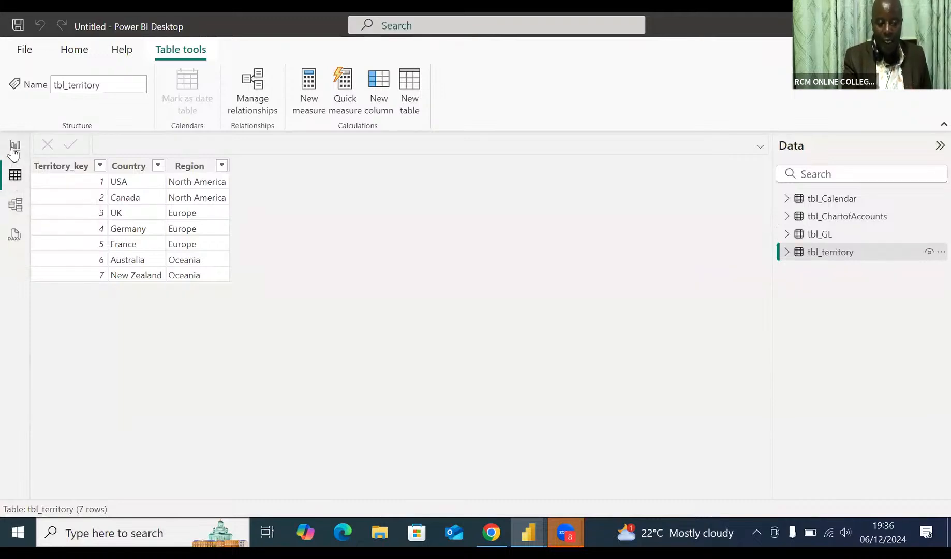
In Model view, collapse the Properties pane, align tbl_GL level with tbl_ChartofAccounts and place tbl_Calendar directly below tbl_GL.
left_click(15, 206)
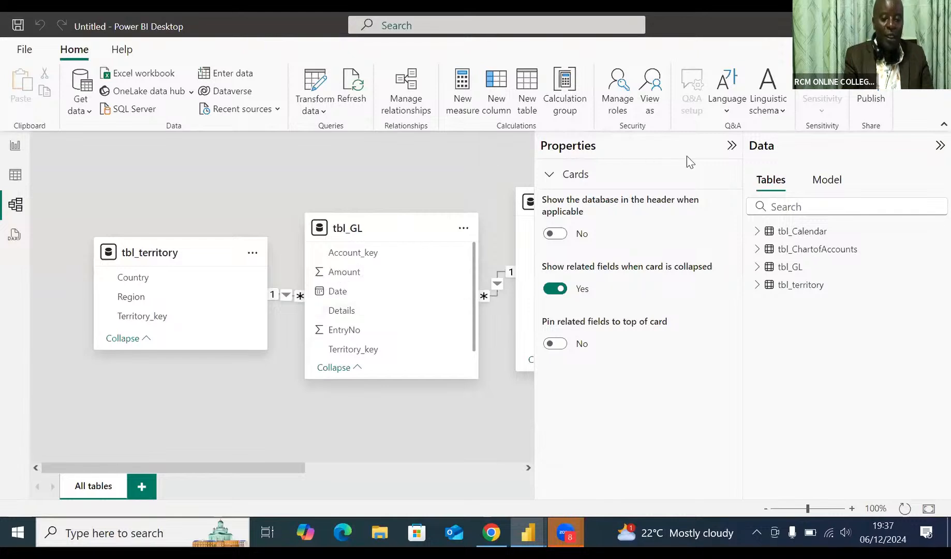
left_click(731, 147)
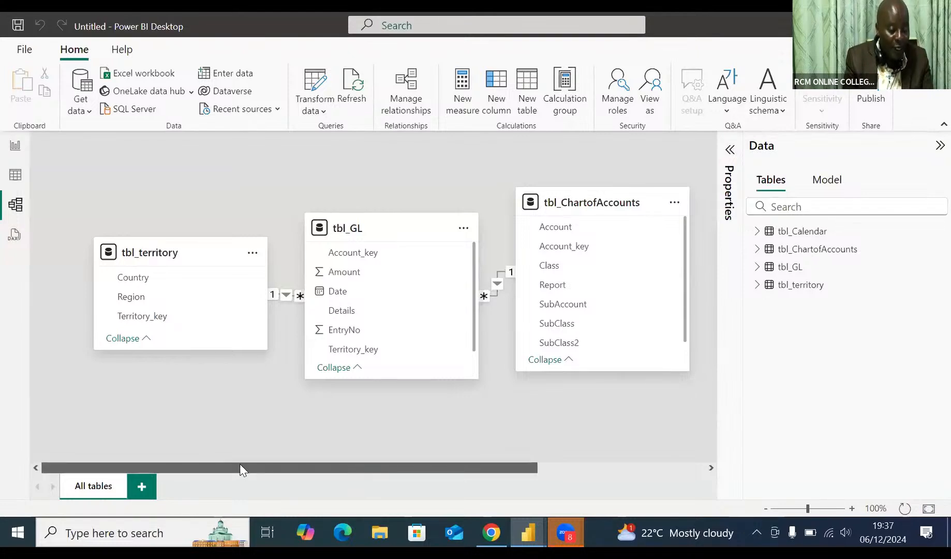
left_click_drag(267, 466, 564, 499)
left_click(208, 463)
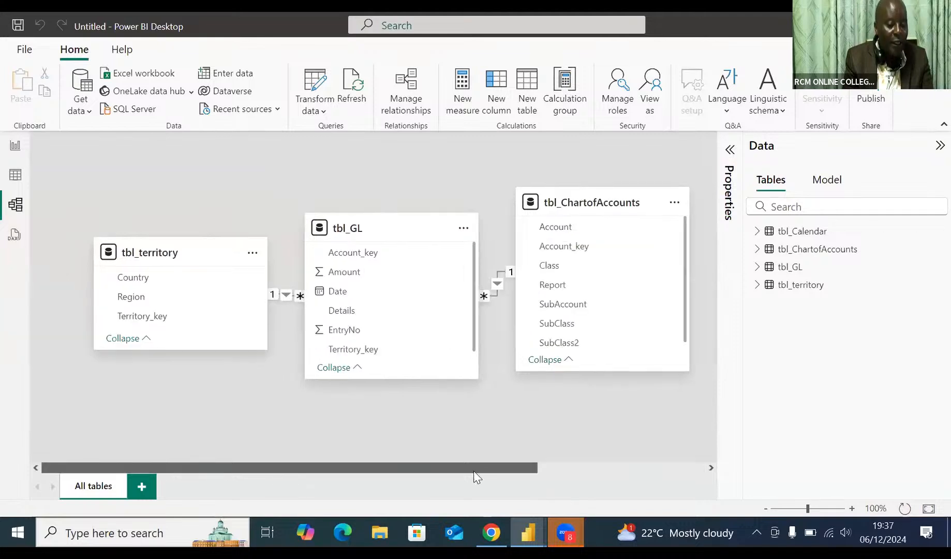
left_click_drag(428, 463, 438, 461)
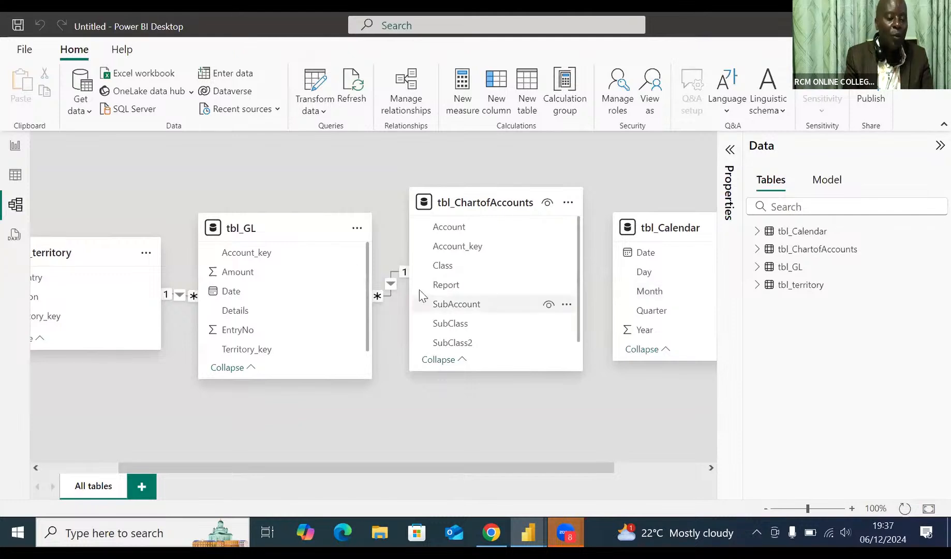
mouse_move(309, 228)
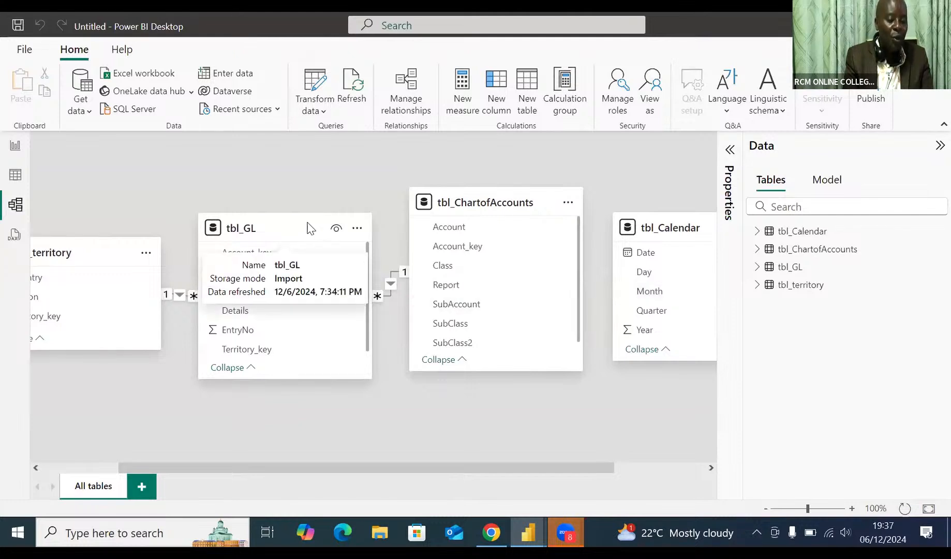
left_click_drag(309, 228, 314, 168)
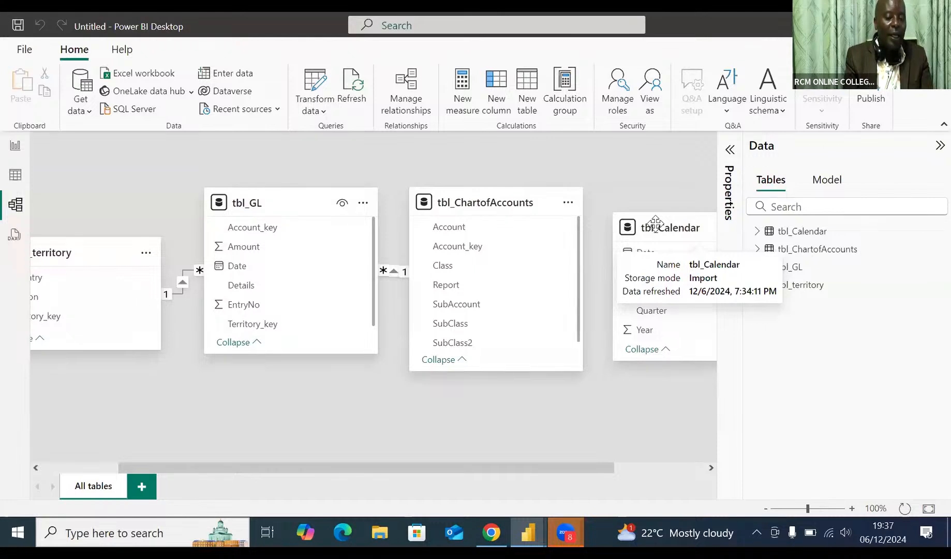
left_click_drag(655, 224, 356, 372)
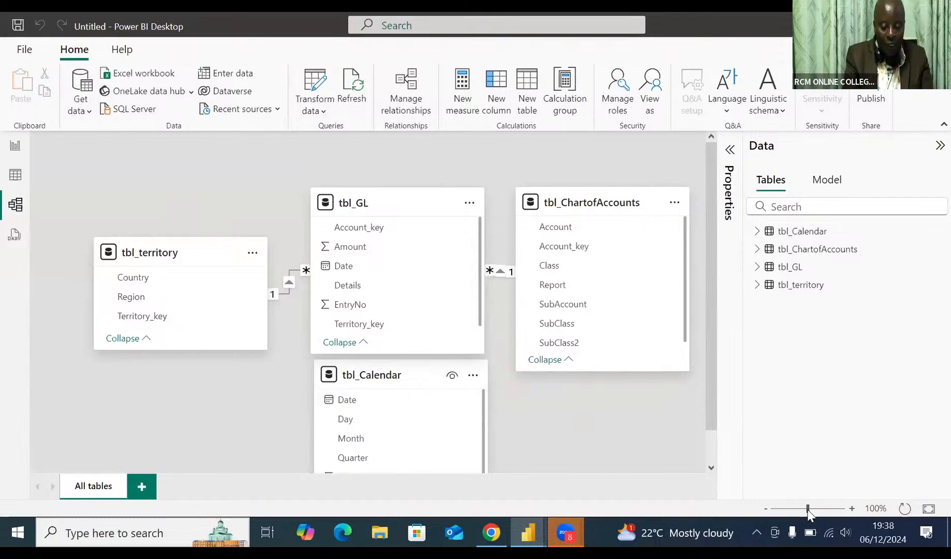
Spread the table cards apart, with tbl_GL midway between tbl_territory and tbl_ChartofAccounts and tbl_Calendar below it with a clear gap.
left_click(767, 510)
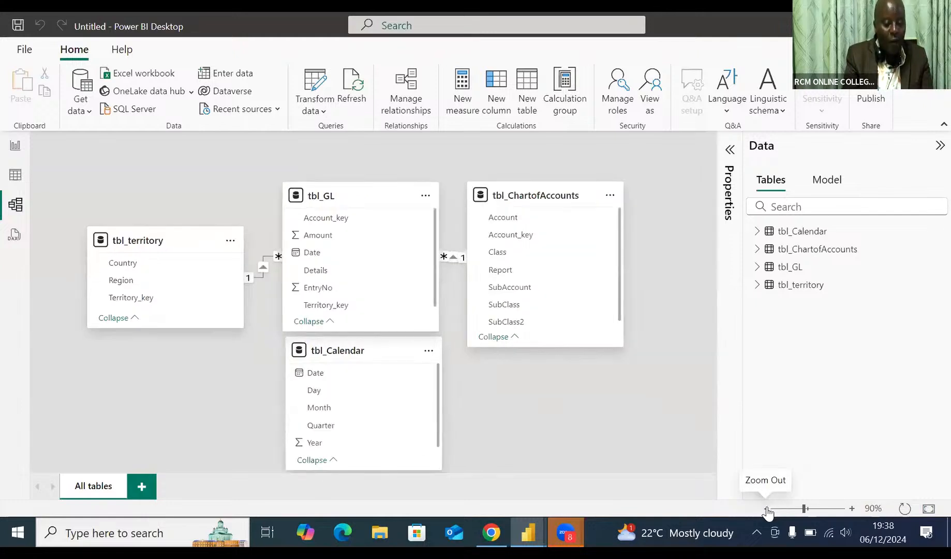
left_click(768, 510)
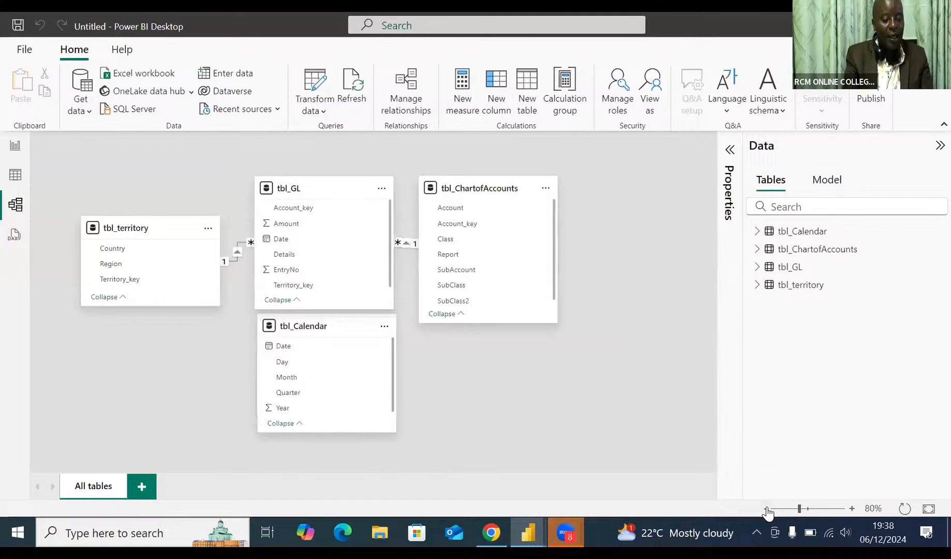
mouse_move(350, 326)
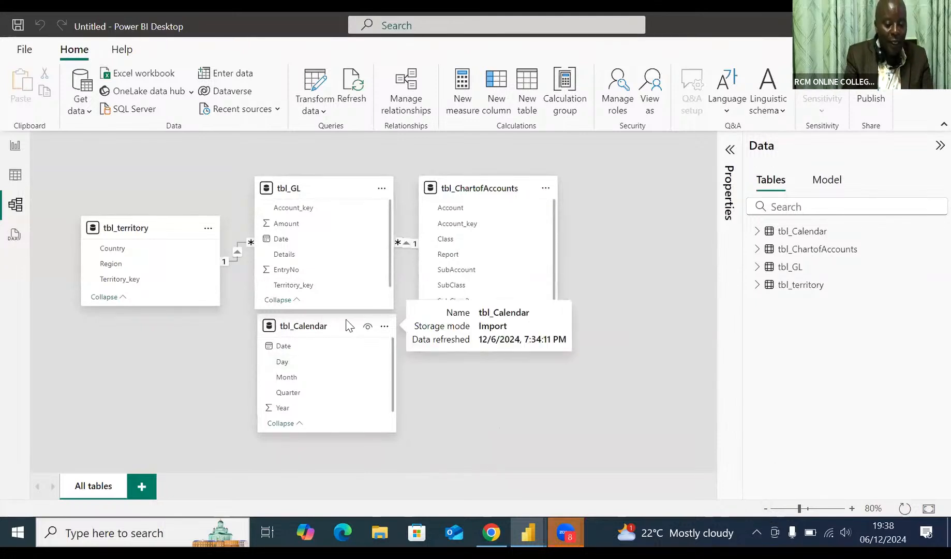
mouse_move(346, 338)
left_mouse_down()
mouse_move(347, 364)
mouse_move(336, 348)
left_mouse_up()
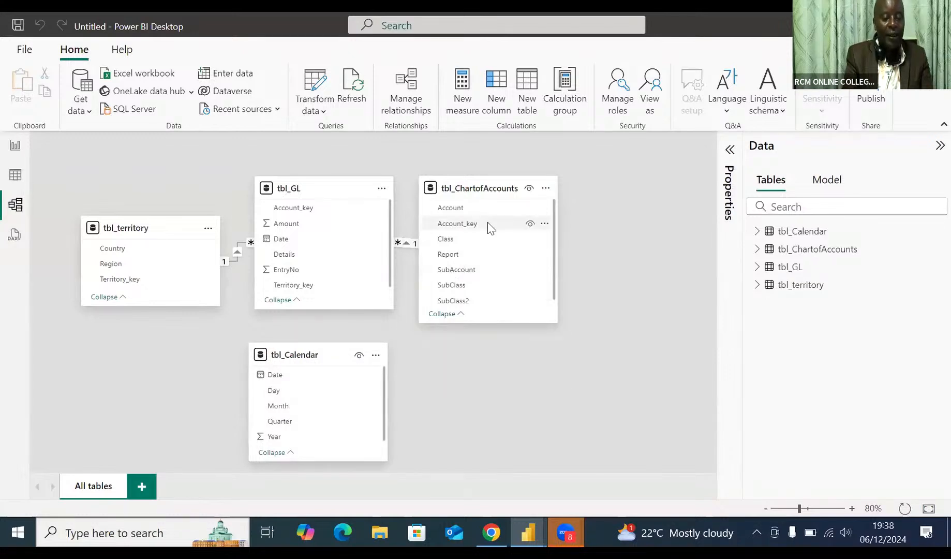
left_click_drag(501, 182, 586, 184)
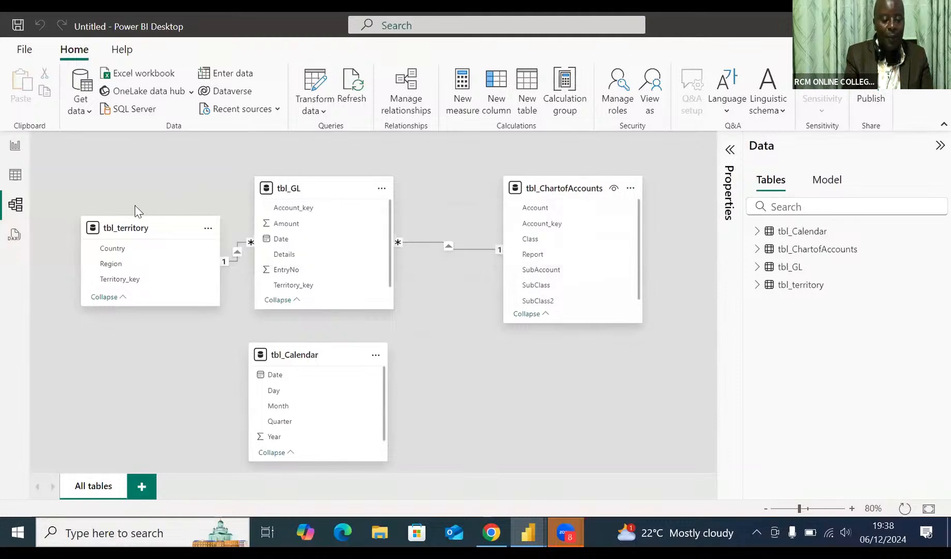
left_click_drag(129, 213, 132, 219)
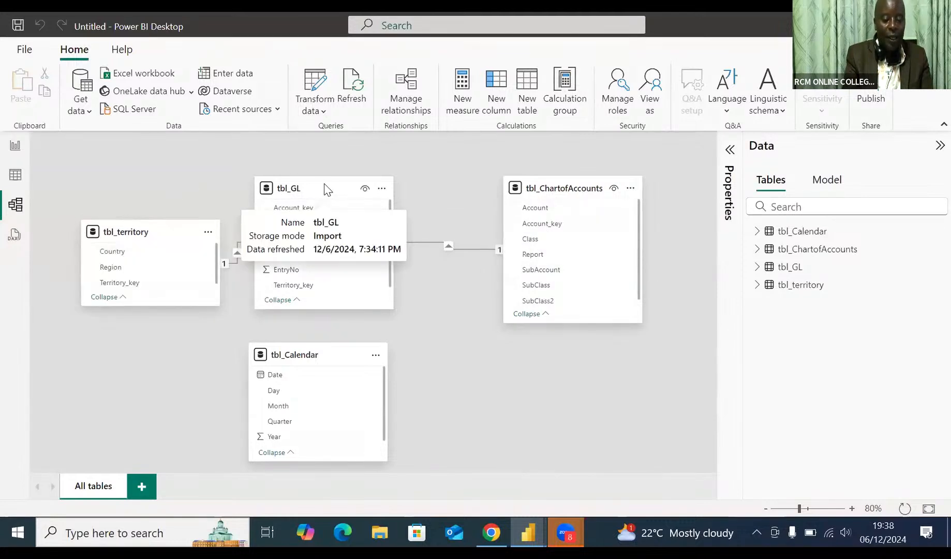
left_click_drag(324, 183, 354, 183)
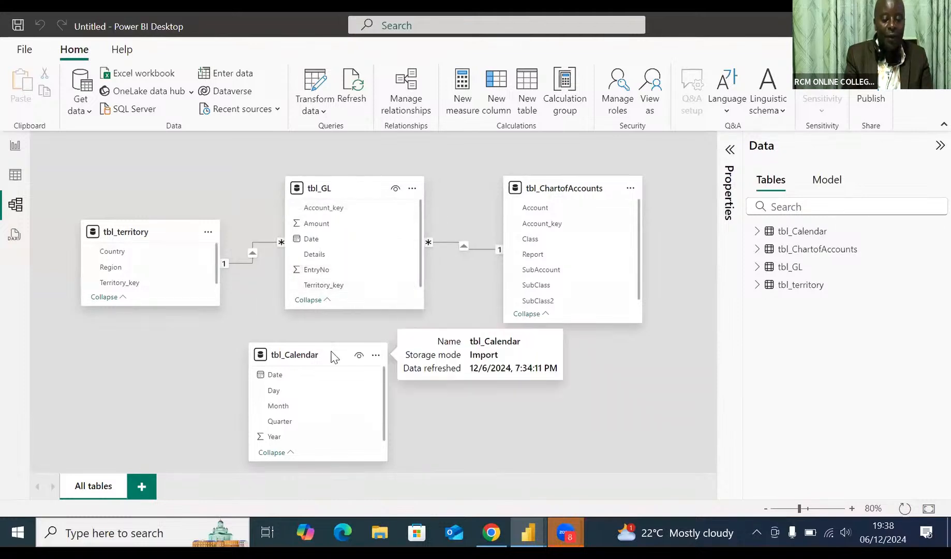
left_click_drag(339, 351, 373, 354)
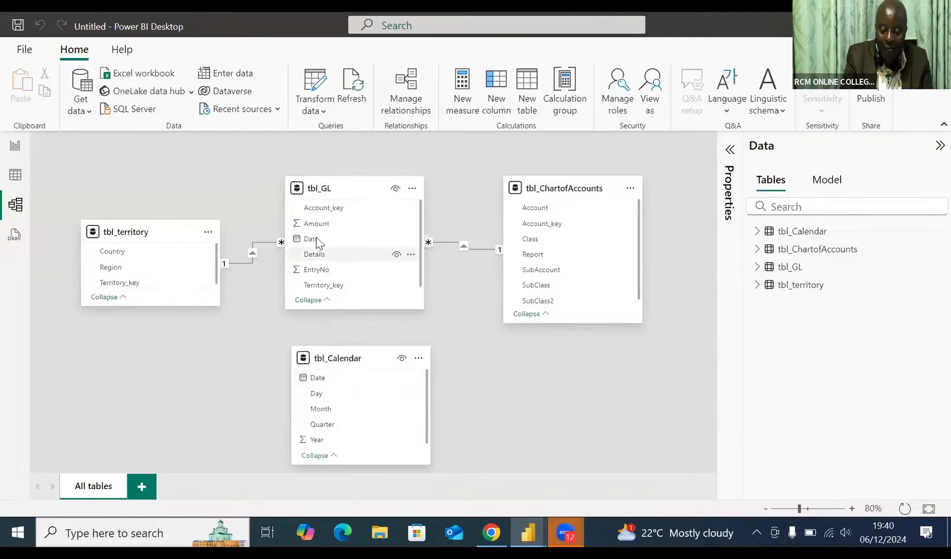
Create an active many-to-one relationship with single cross-filter direction from the Date field of tbl_GL to the Date field of tbl_Calendar.
mouse_move(317, 237)
left_mouse_down()
mouse_move(330, 376)
mouse_move(332, 240)
mouse_move(322, 240)
left_mouse_up()
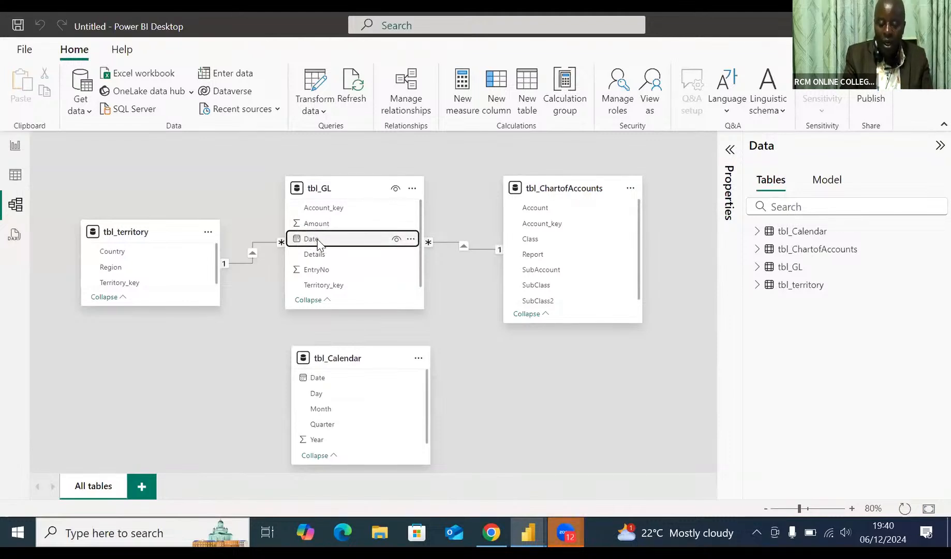
left_click_drag(317, 241, 321, 377)
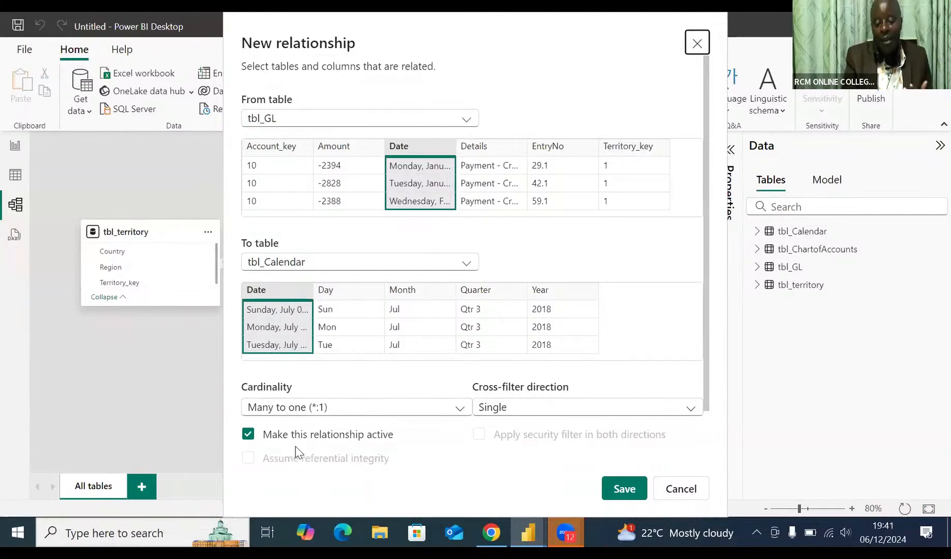
left_click(625, 490)
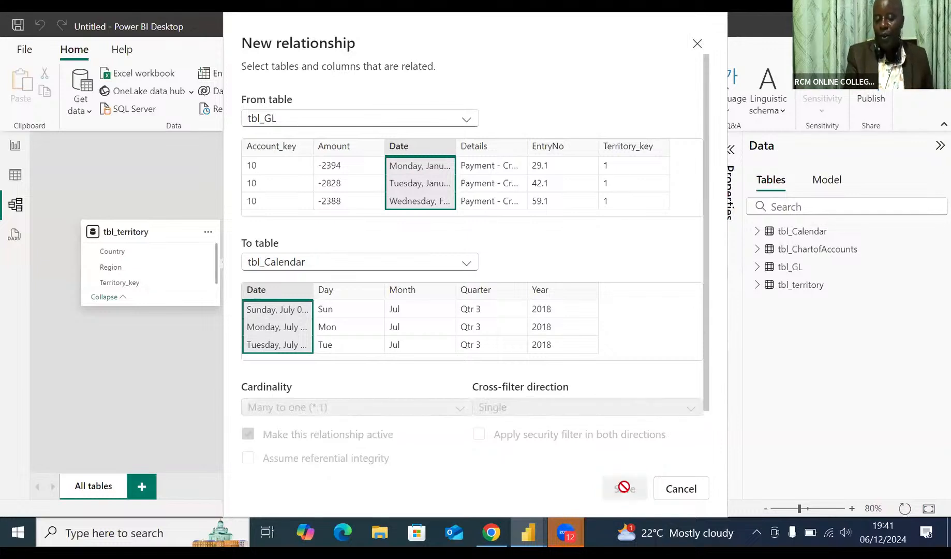
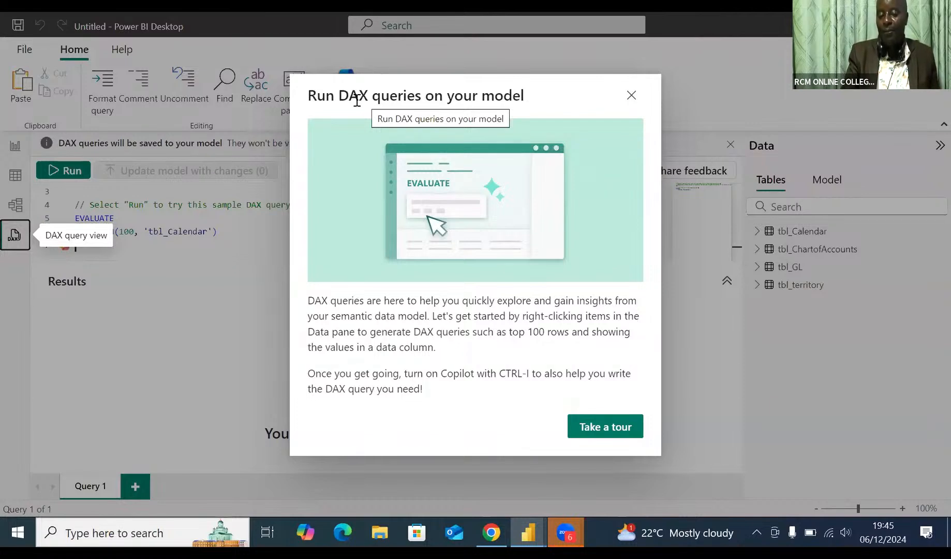
Dismiss the DAX query introduction and, in Table view, format the Date column of tbl_Calendar as *14/03/2001 (Short Date).
left_click(633, 97)
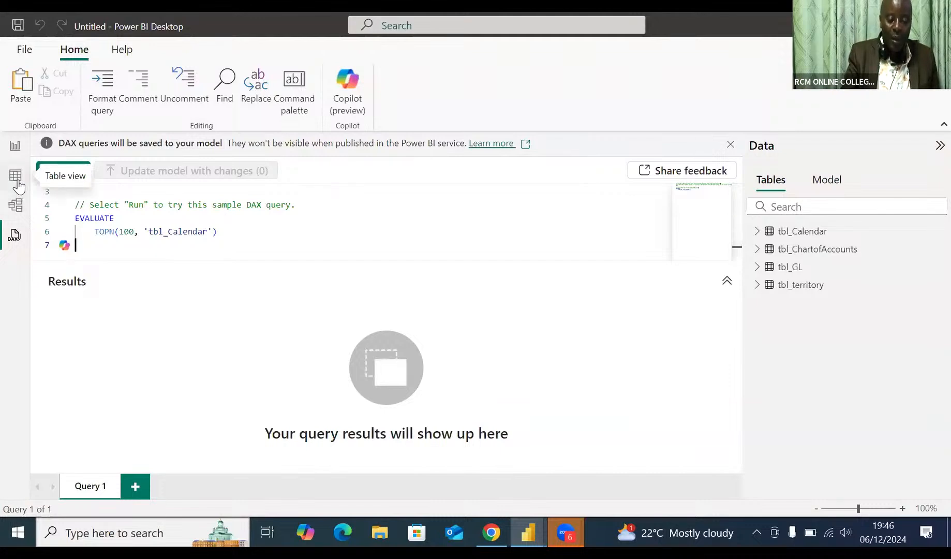
left_click(17, 182)
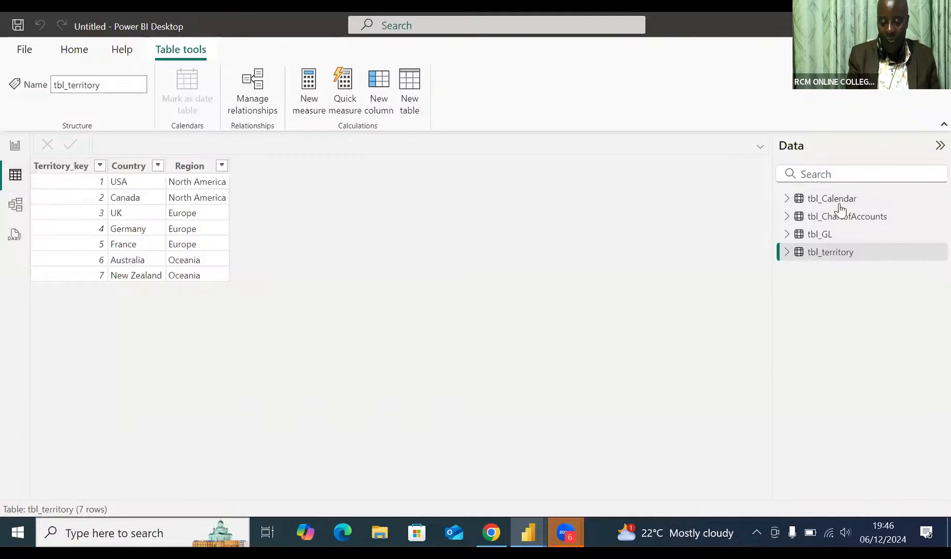
mouse_move(840, 209)
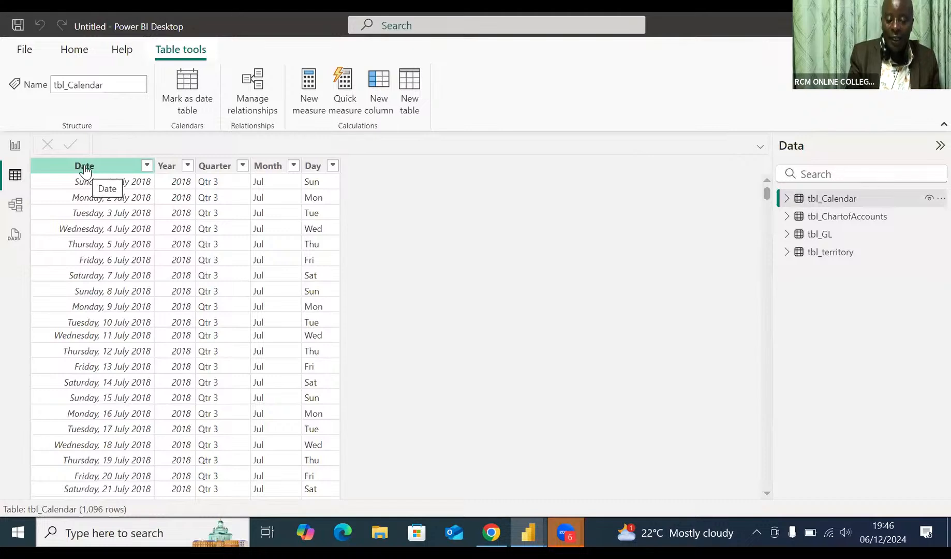
left_click(85, 166)
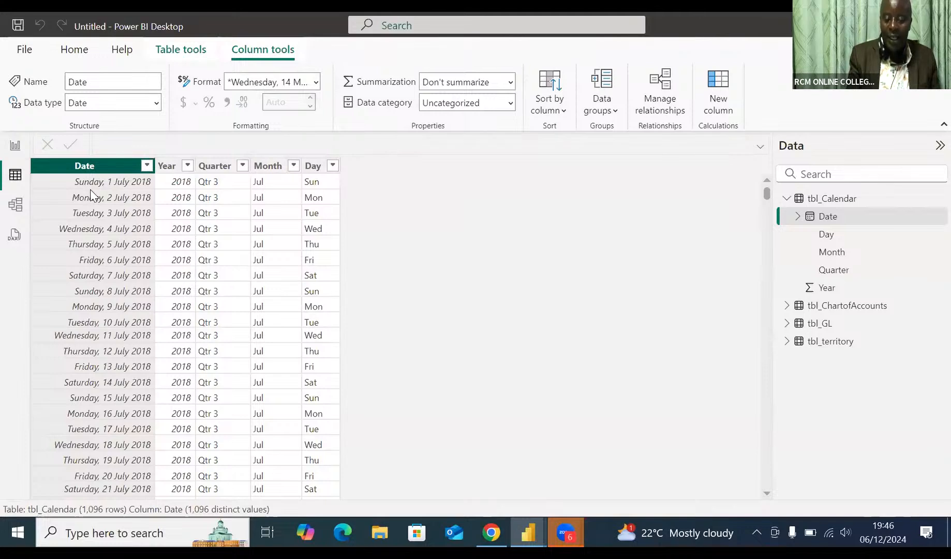
left_click(315, 83)
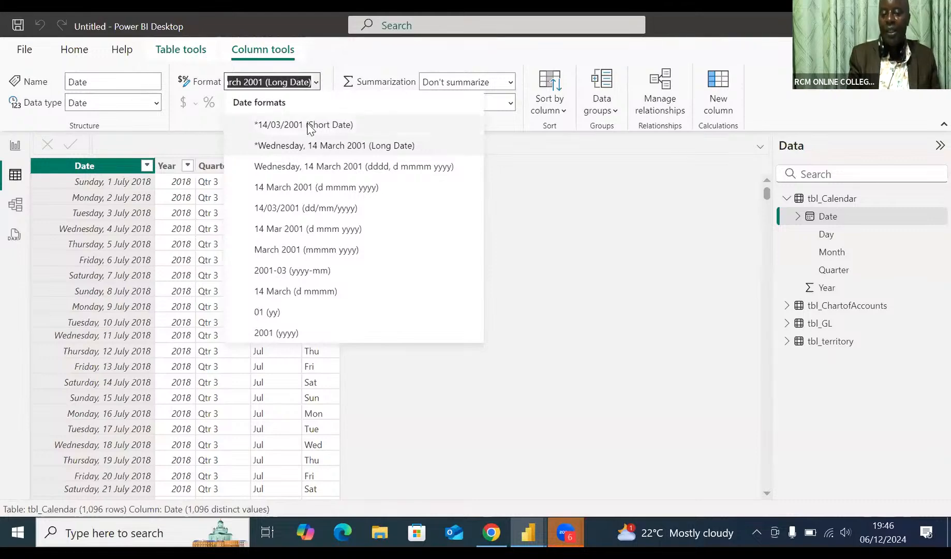
left_click(309, 127)
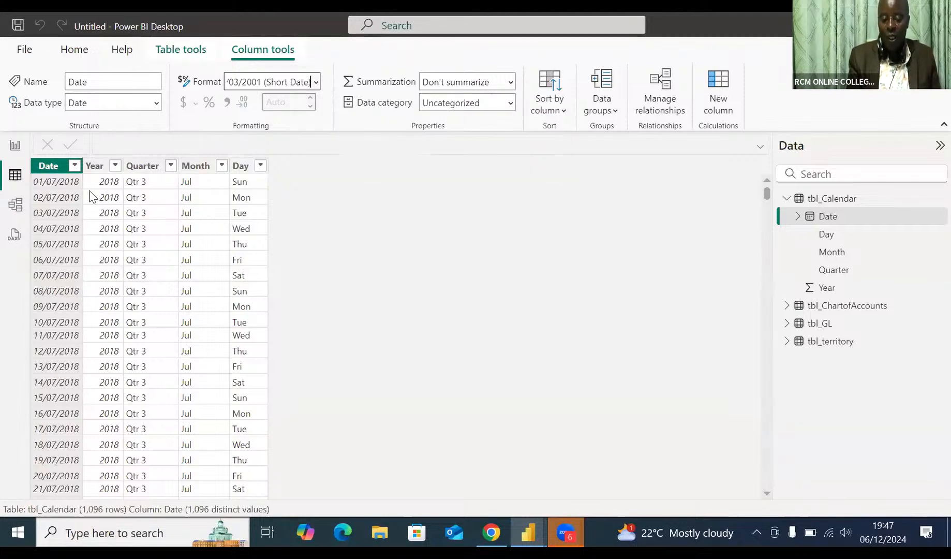
Set the default summarization of the Year column in tbl_Calendar to Don't summarize.
left_click(99, 167)
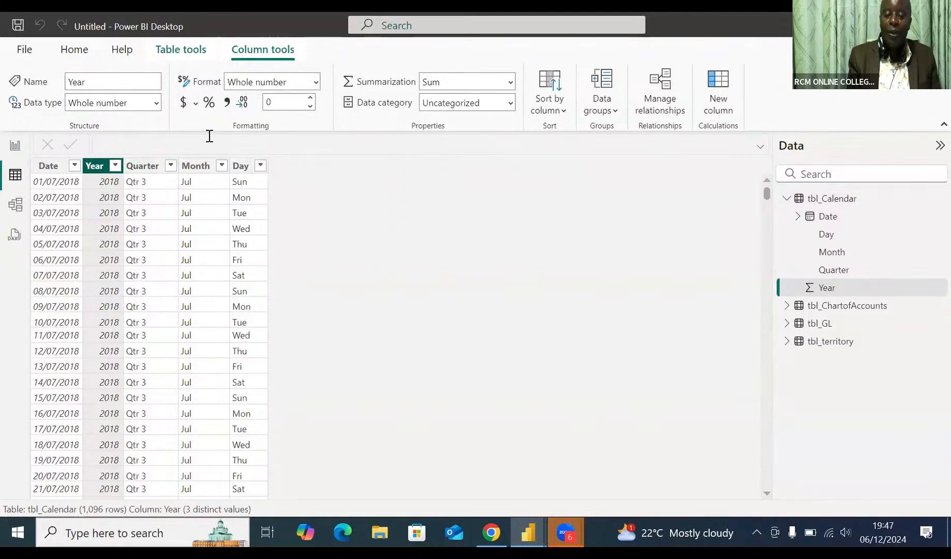
left_click(510, 84)
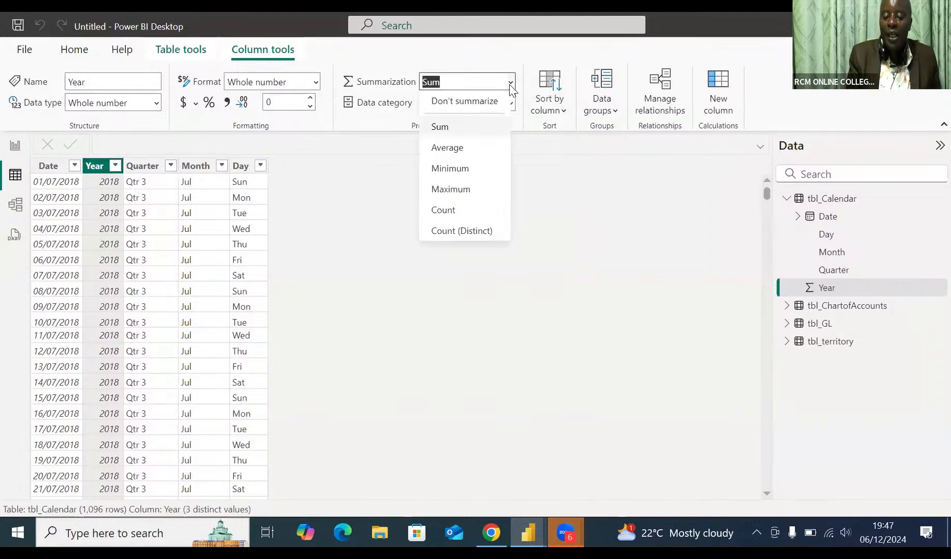
left_click(486, 103)
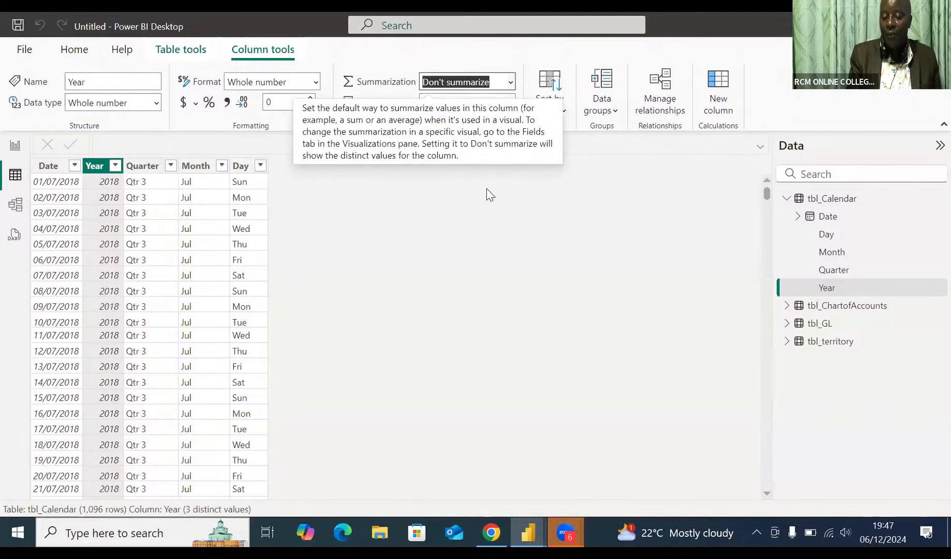
Check the data type, format and summarization of Quarter, Month and Day in tbl_Calendar and of every column in tbl_ChartofAccounts.
left_click(136, 167)
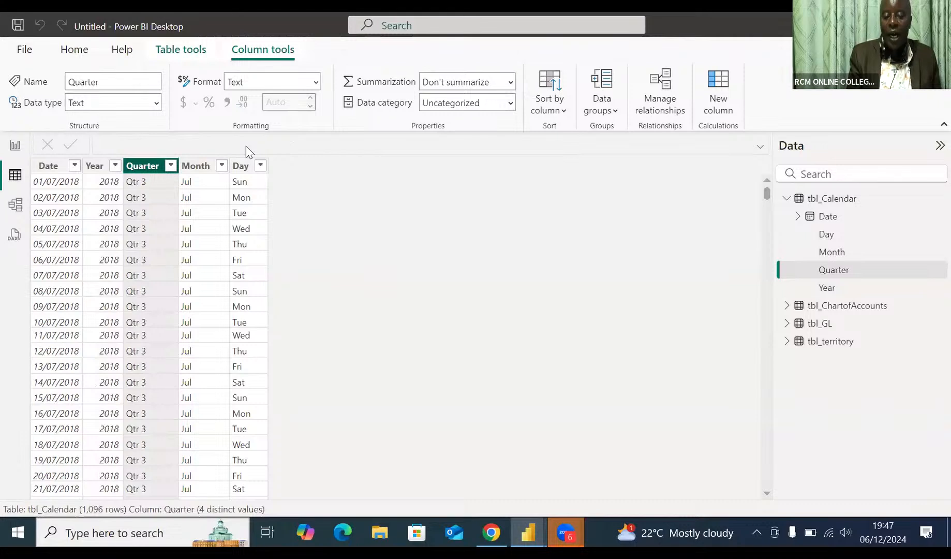
left_click(193, 156)
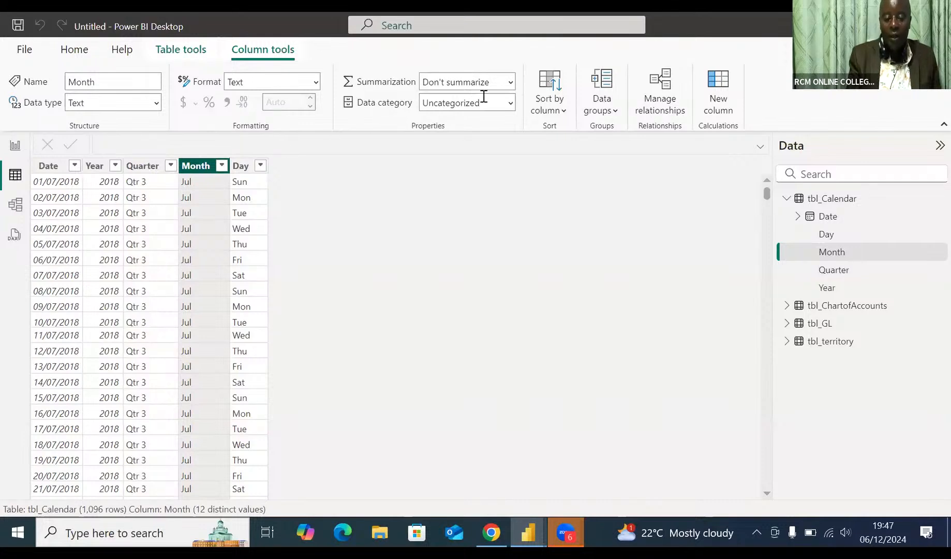
left_click(238, 168)
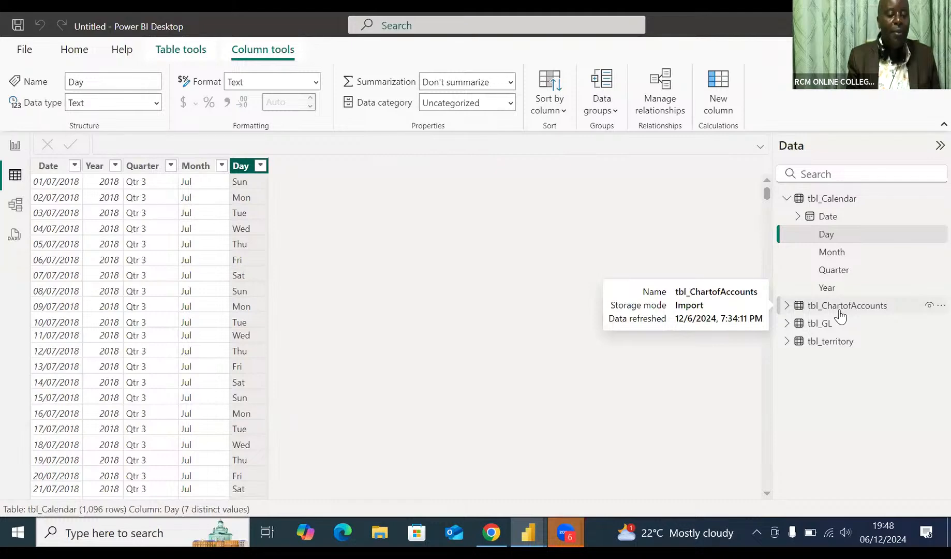
left_click(840, 311)
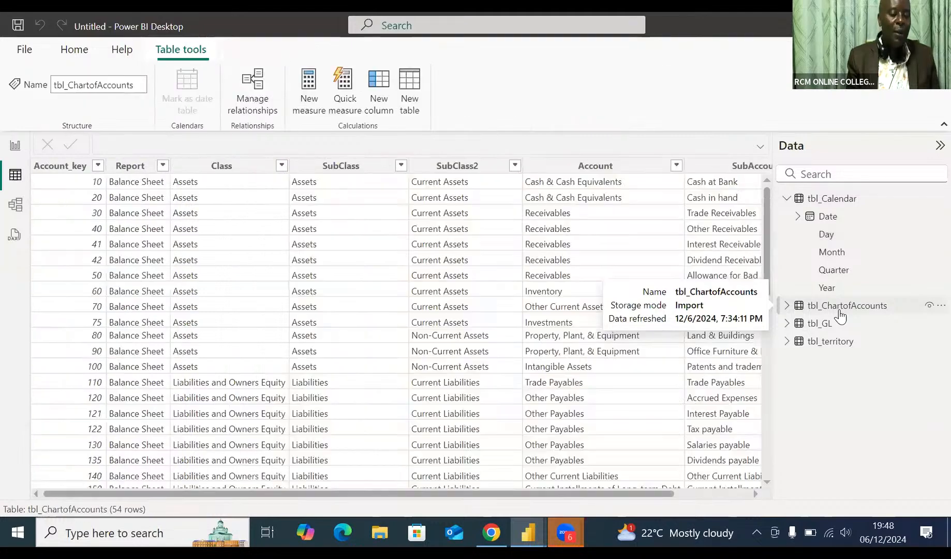
left_click(45, 171)
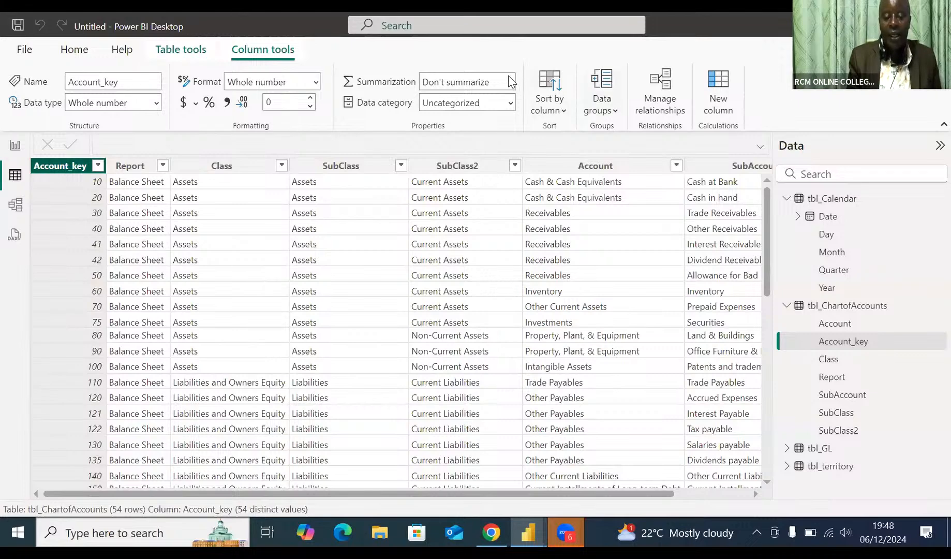
left_click(135, 165)
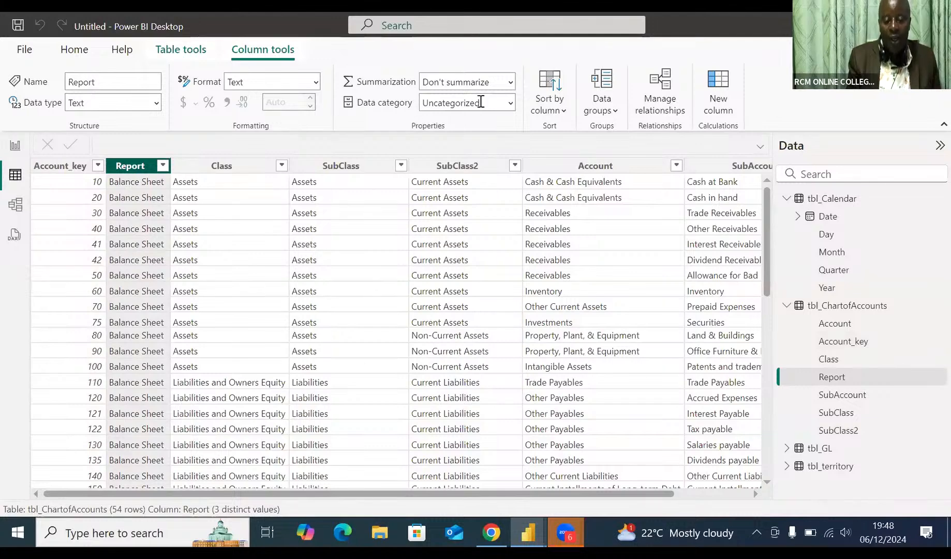
left_click(229, 166)
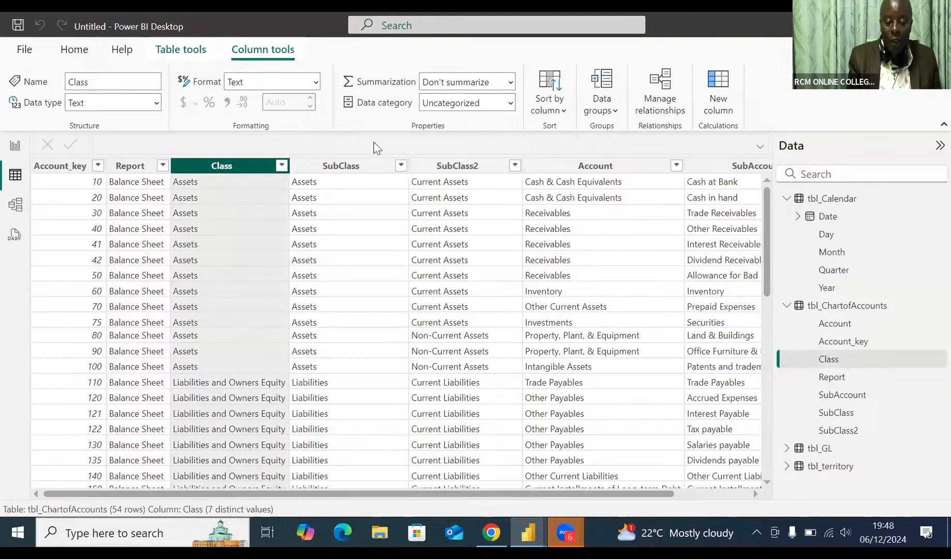
left_click(346, 166)
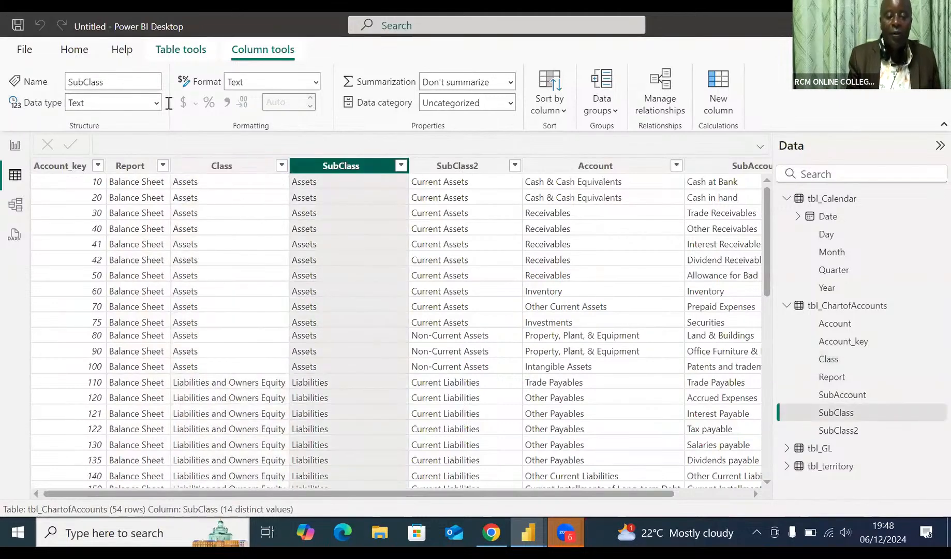
left_click(458, 166)
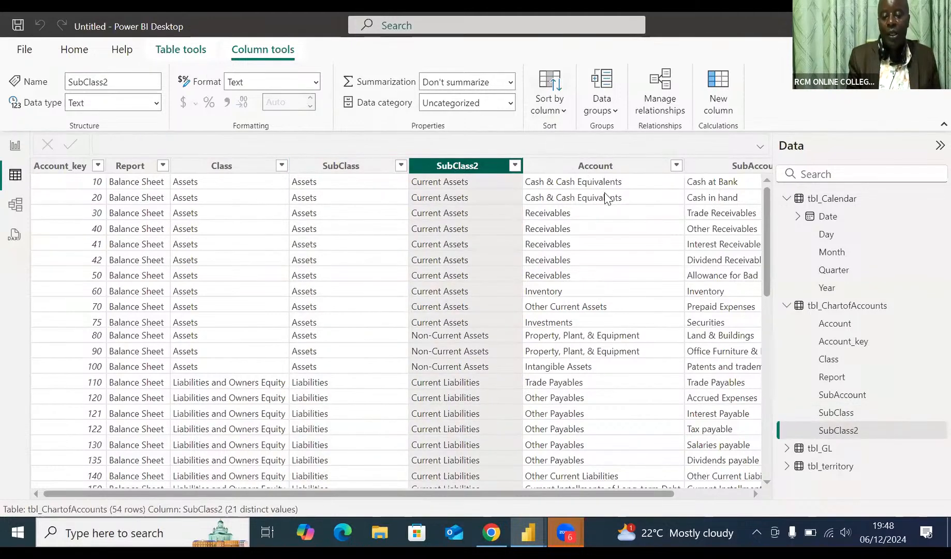
left_click(595, 167)
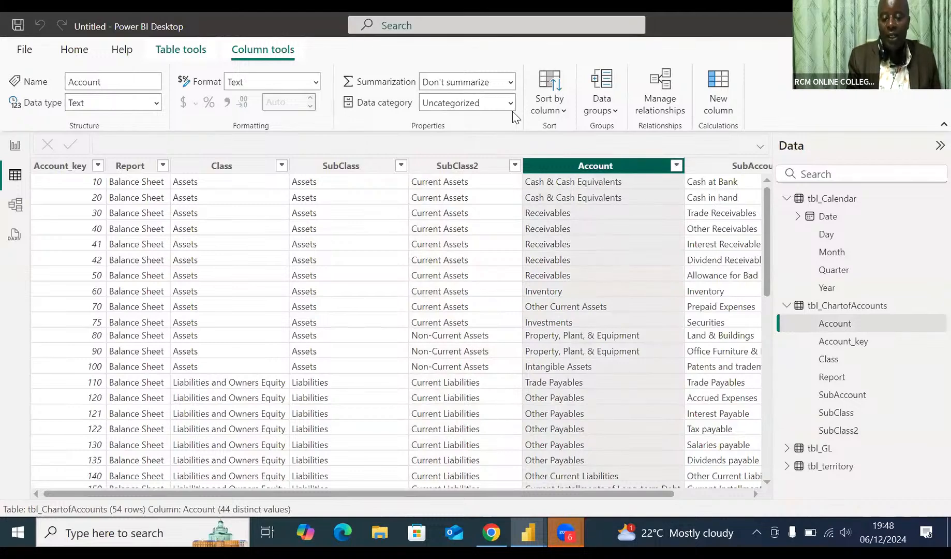
left_click(724, 172)
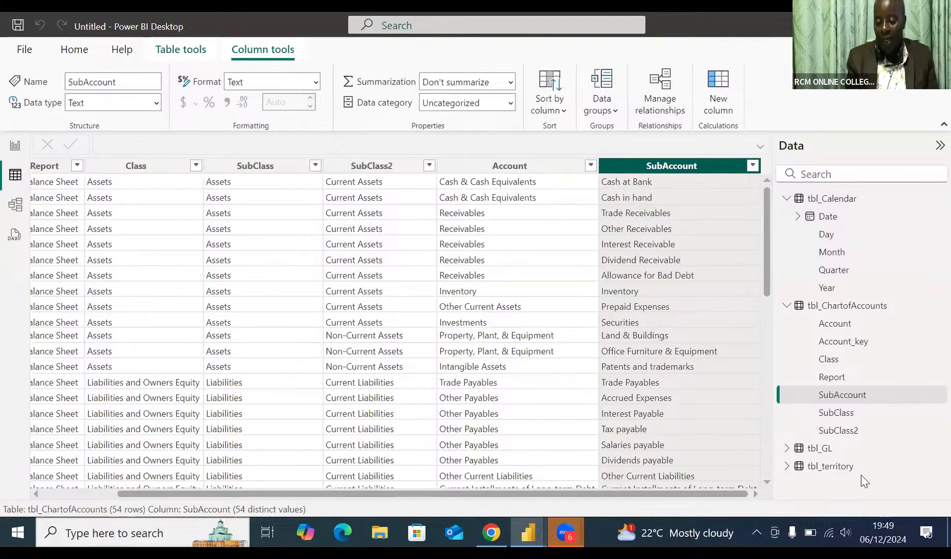
Set the default summarization of the EntryNo column in tbl_GL to Don't summarize.
left_click(824, 451)
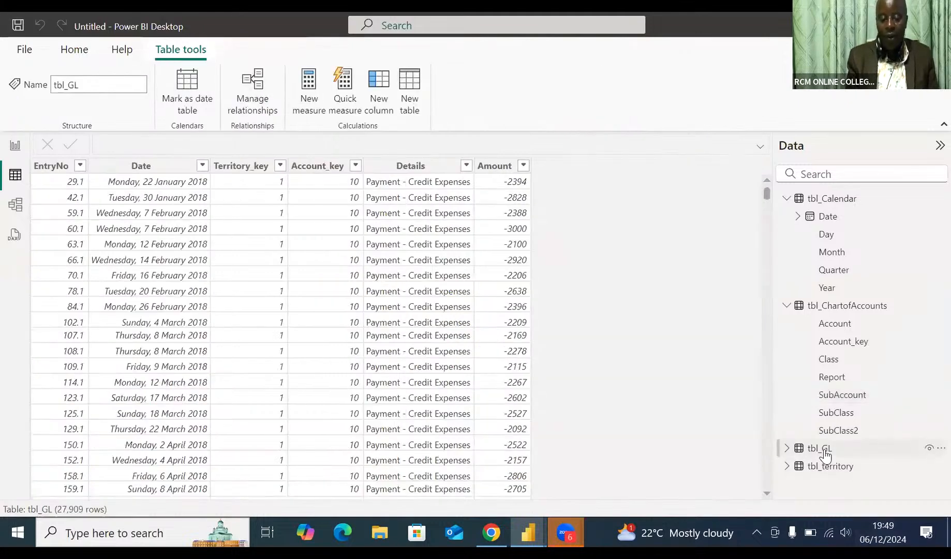
left_click(56, 168)
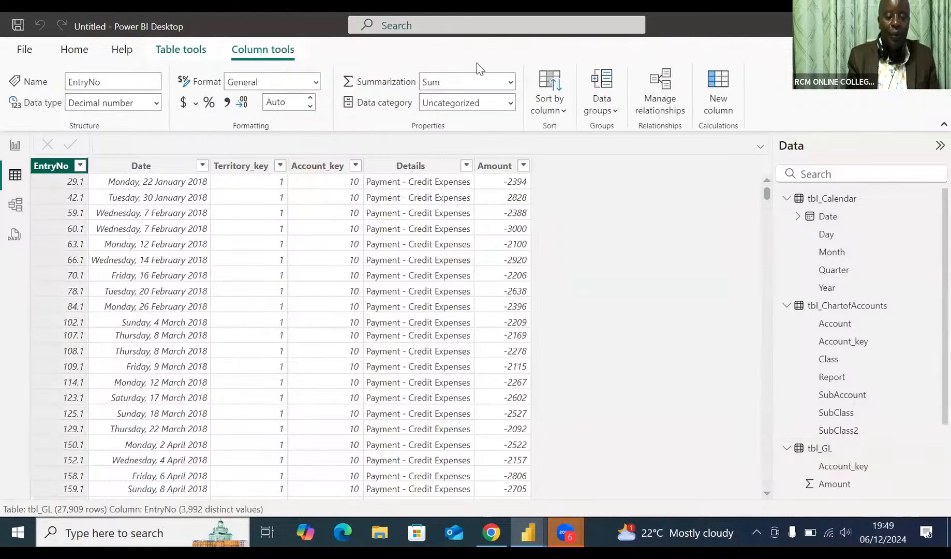
left_click(511, 83)
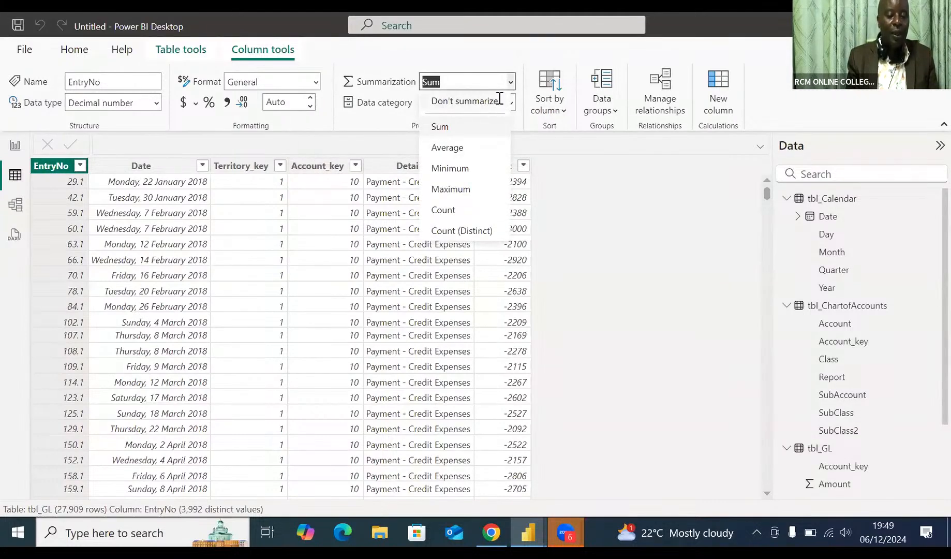
left_click(500, 101)
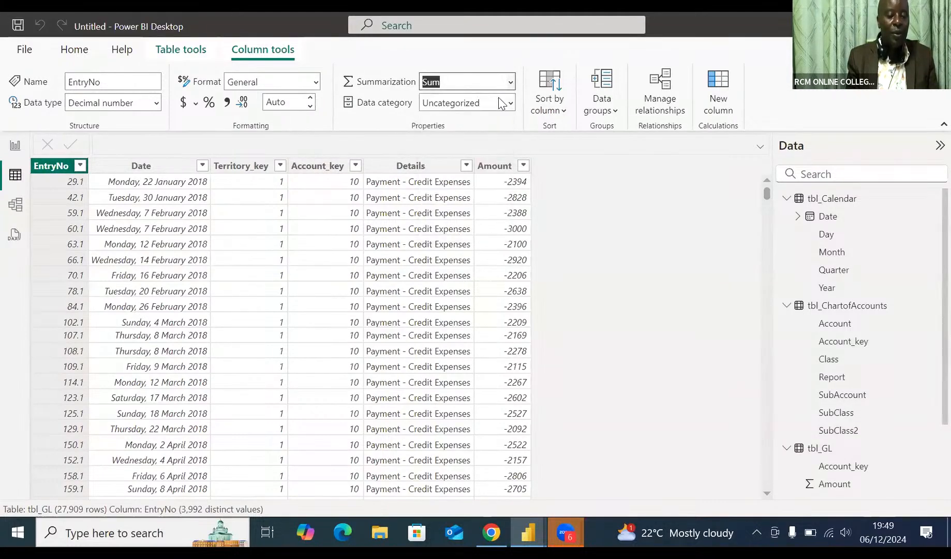
Format the Date column of tbl_GL as *14/03/2001 (Short Date).
left_click(135, 171)
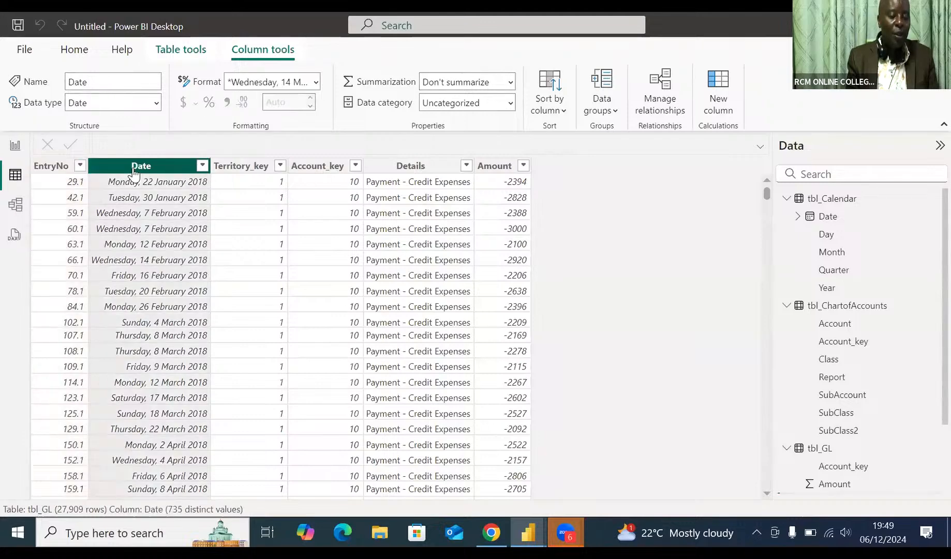
left_click(316, 83)
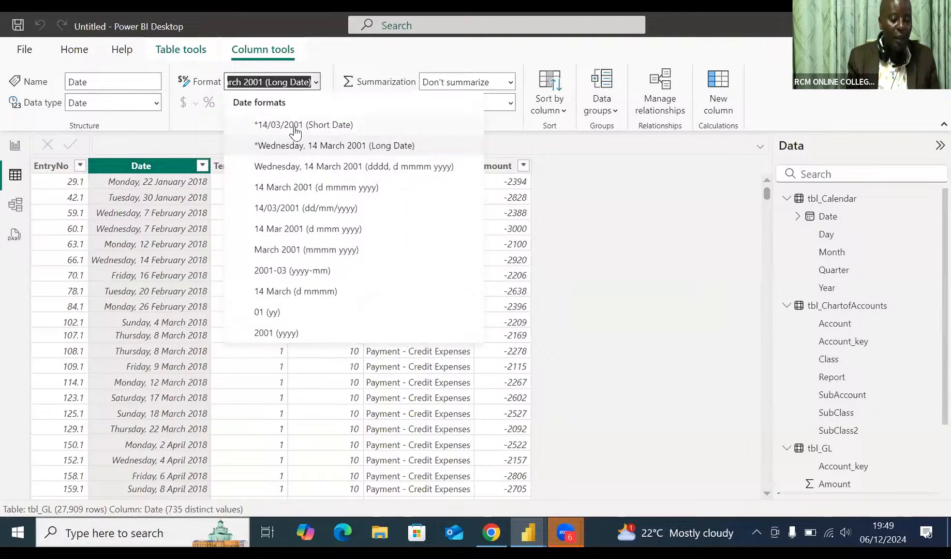
left_click(295, 129)
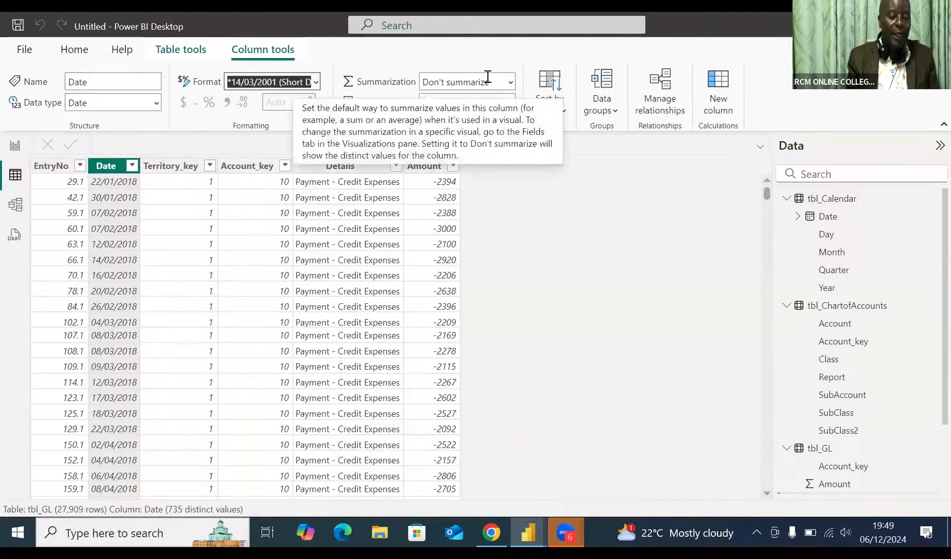
Check the data type, format and summarization of Territory_key, Account_key, Details and Amount in tbl_GL.
left_click(176, 167)
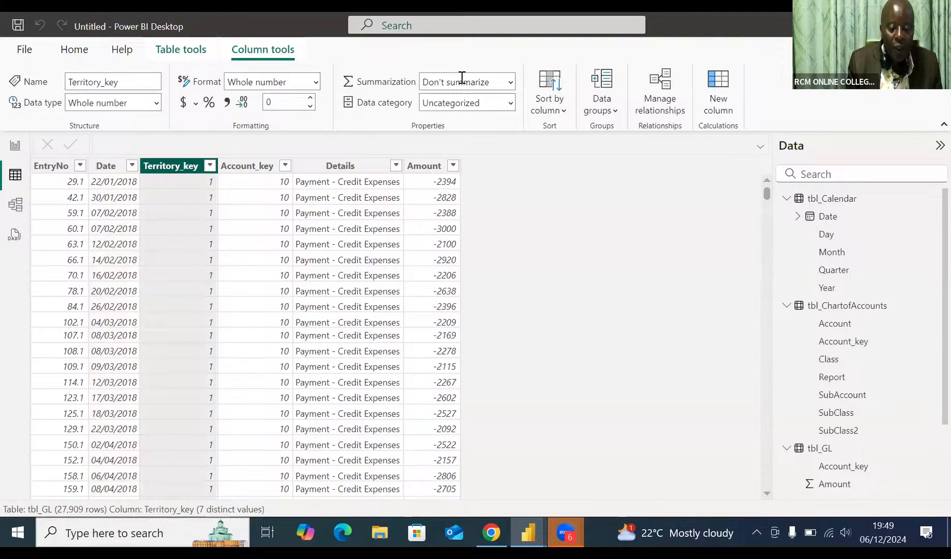
left_click(247, 168)
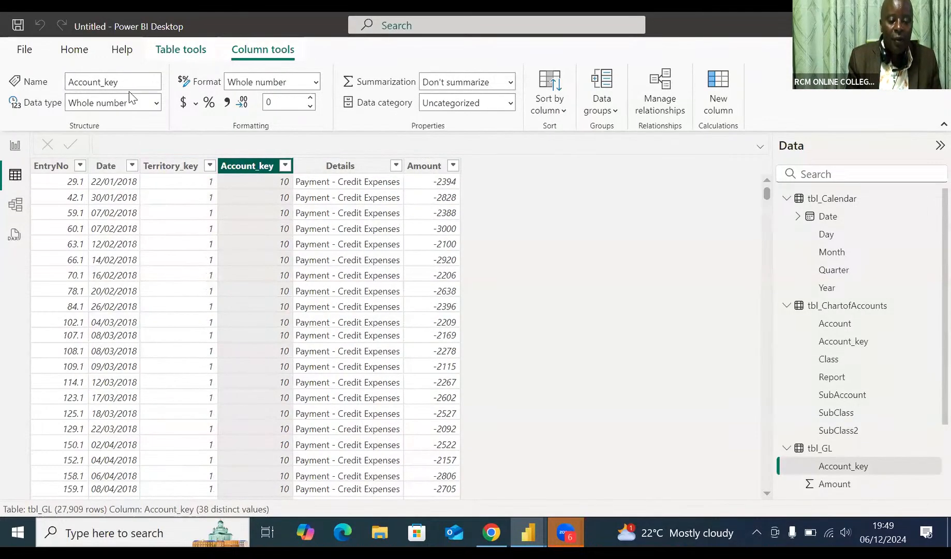
left_click(342, 166)
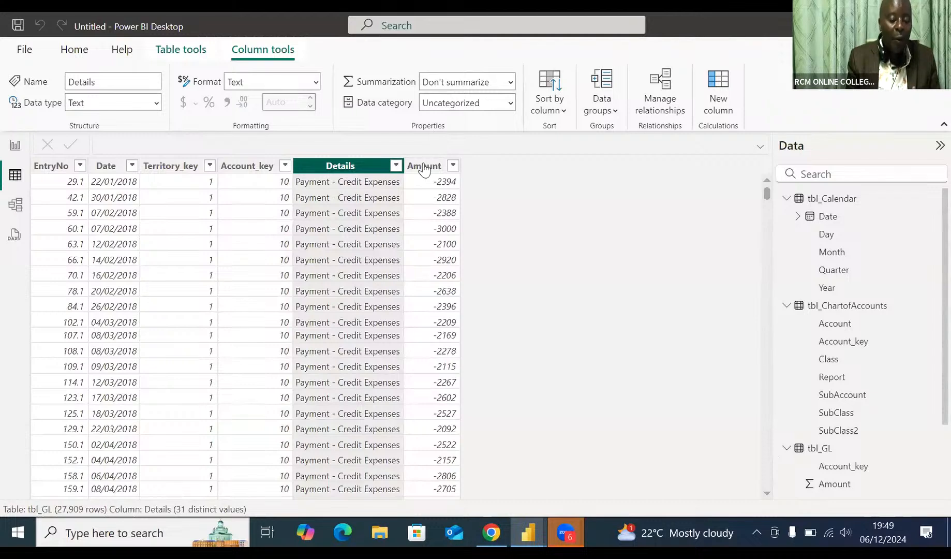
left_click(424, 167)
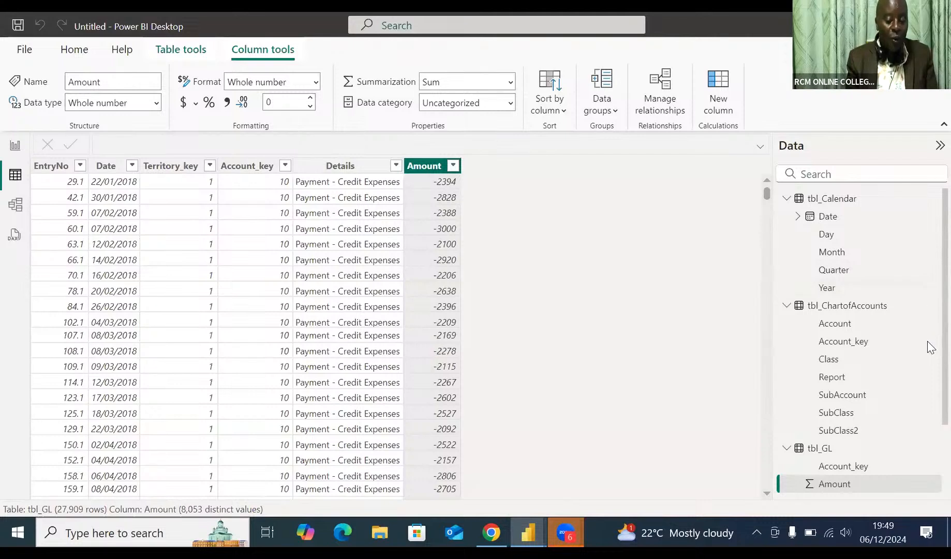
Check the Territory_key column in tbl_territory and set the data category of its Country column to Country.
scroll(931, 363, "down", 2)
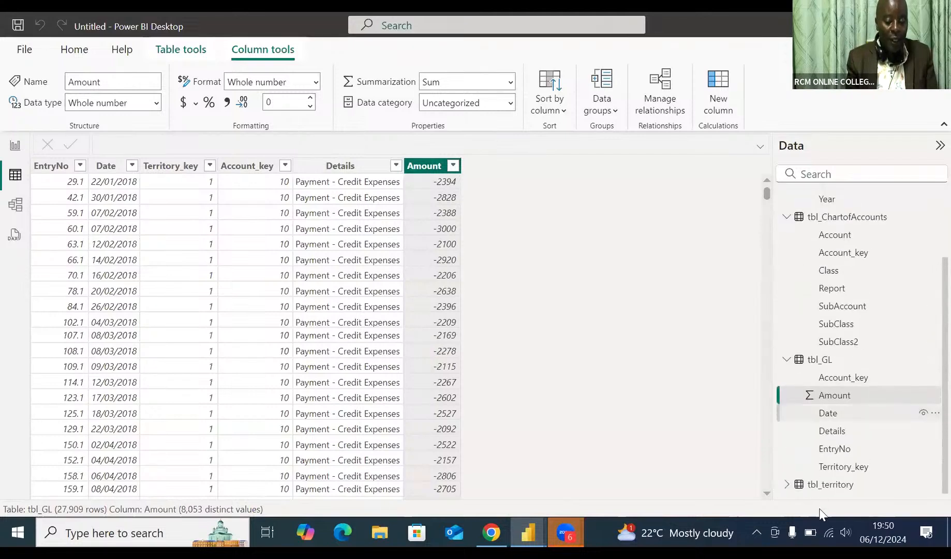
left_click(828, 485)
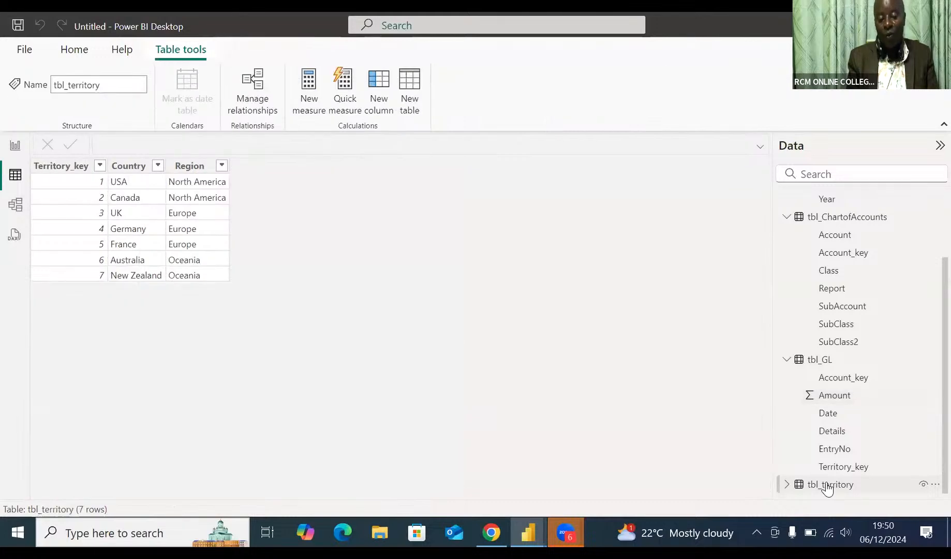
left_click(68, 175)
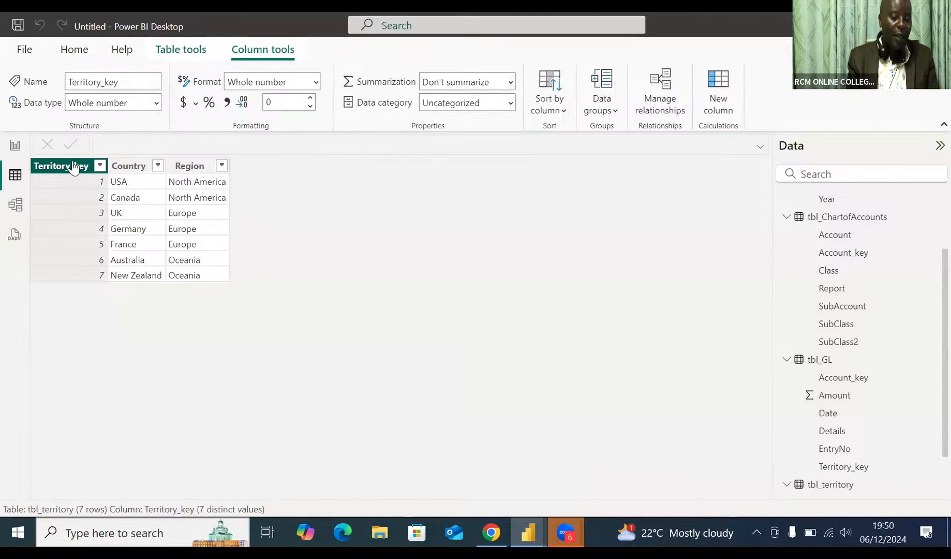
left_click(133, 172)
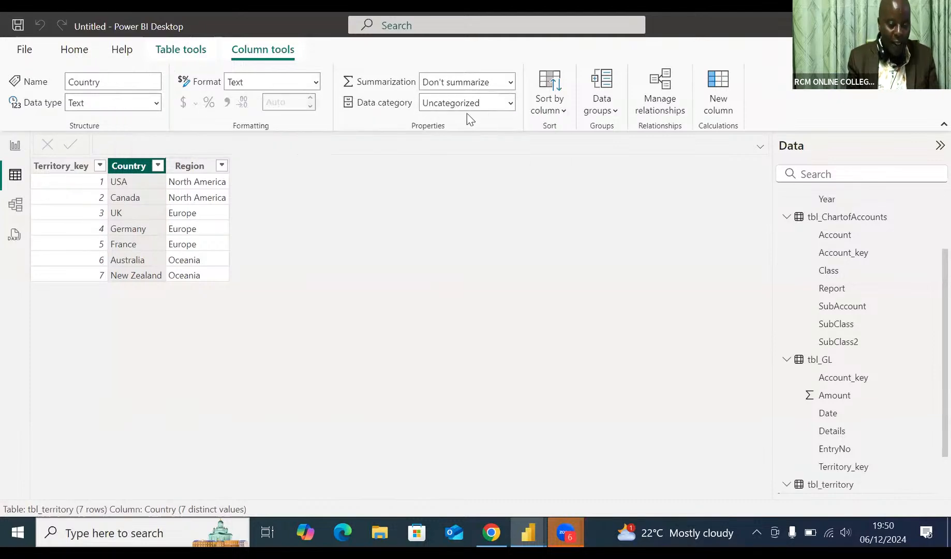
left_click(511, 103)
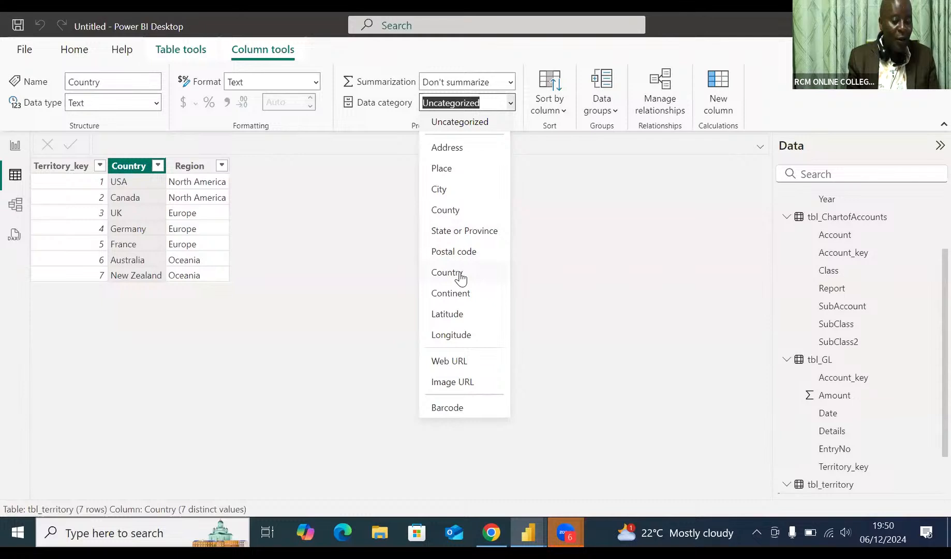
left_click(460, 274)
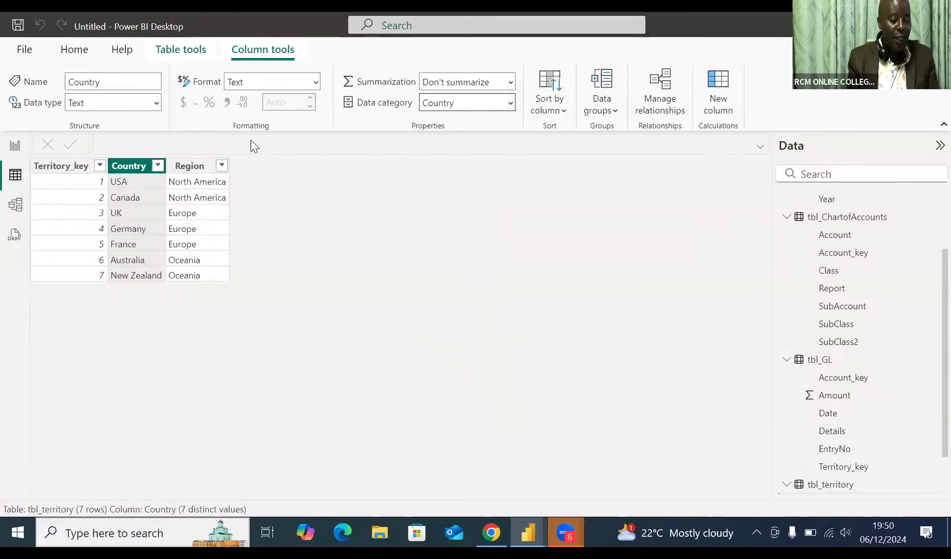
Set the data category of the Region column in tbl_territory to Continent.
left_click(223, 165)
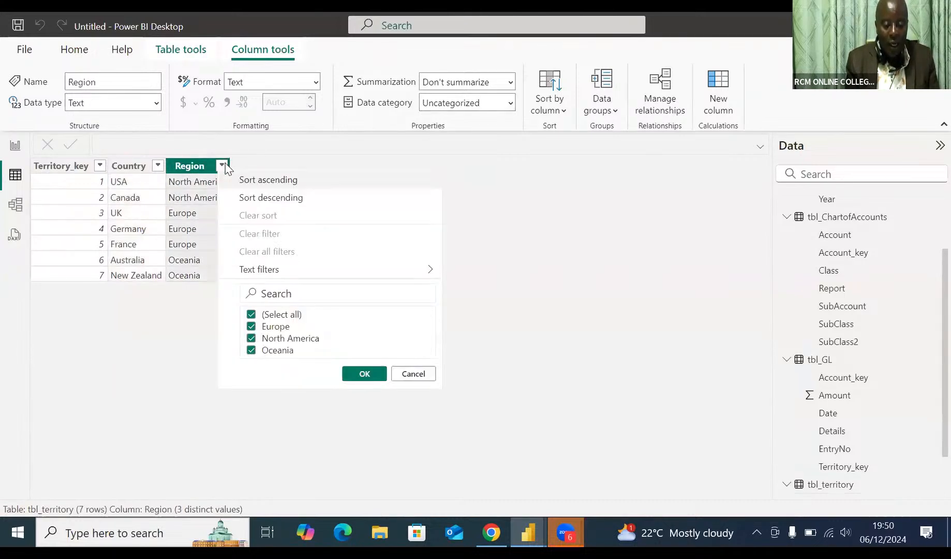
left_click(280, 155)
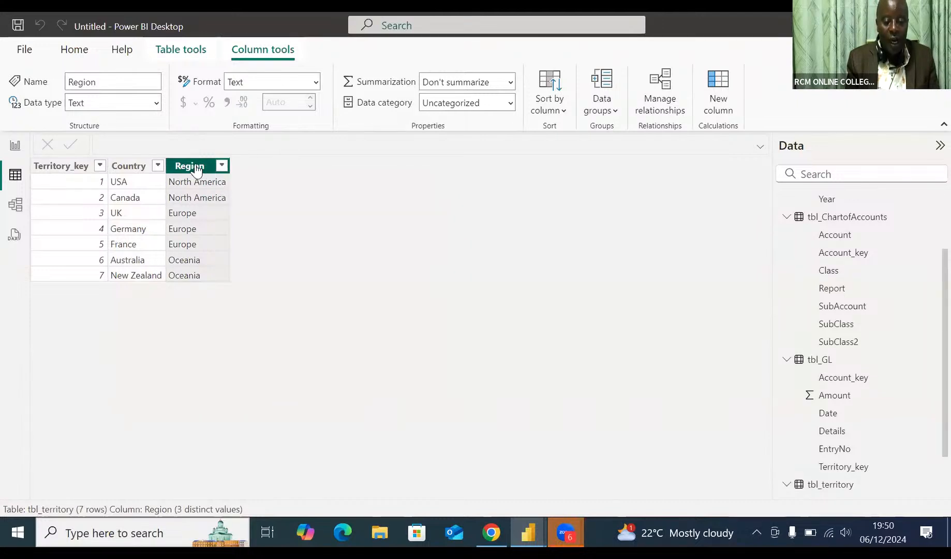
left_click(511, 103)
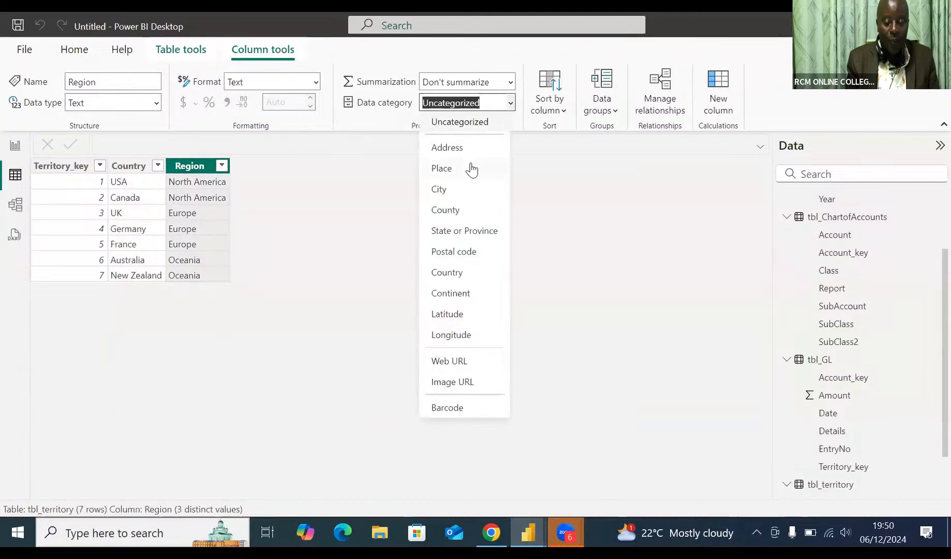
left_click(458, 294)
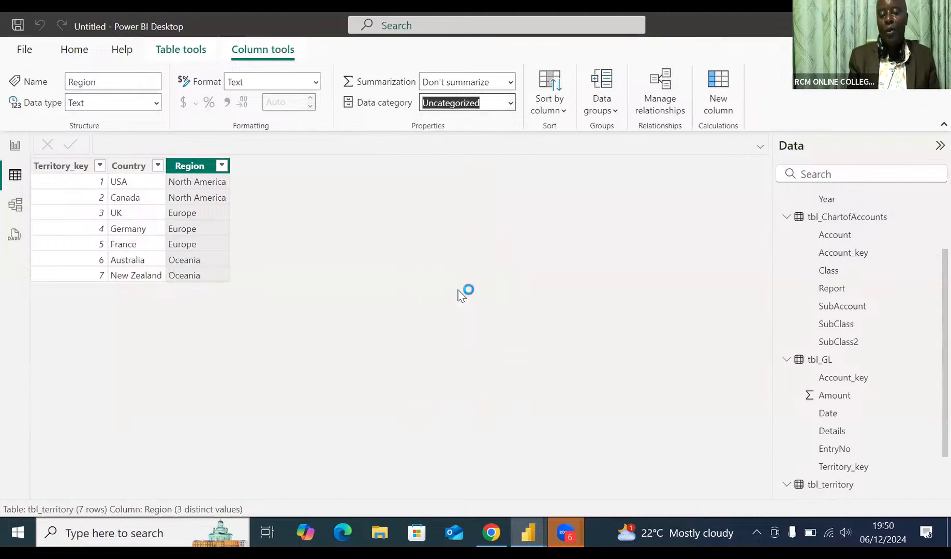
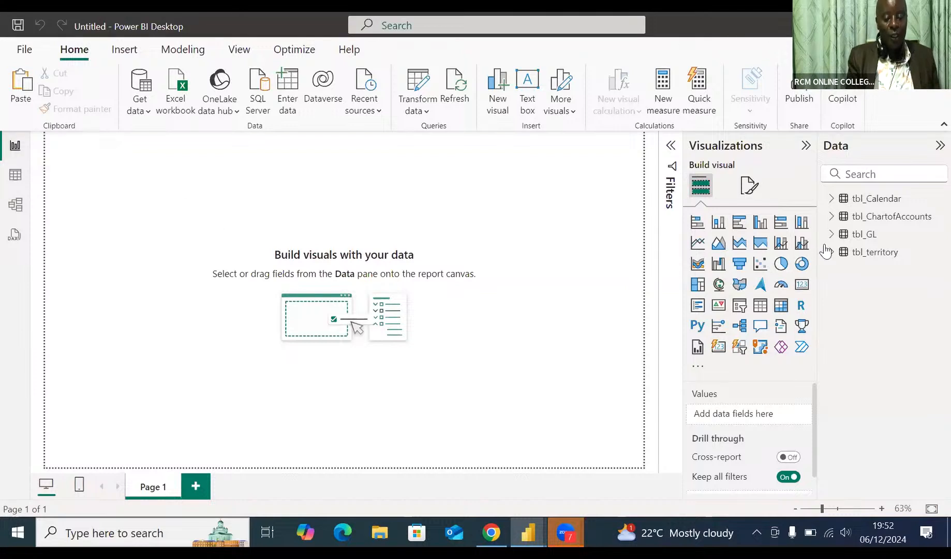
Insert a matrix visual on Page 1 and enlarge it to roughly double width and slightly greater height.
left_click(870, 240)
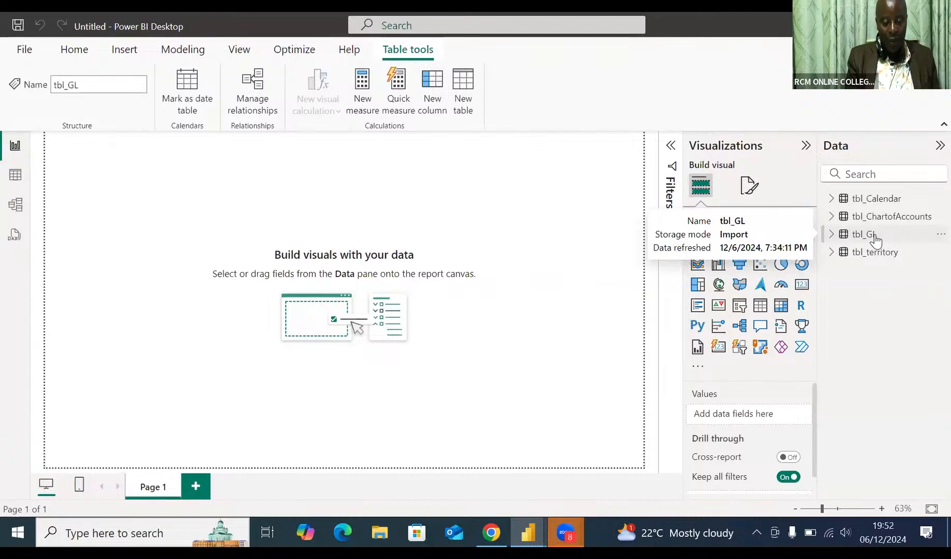
left_click(833, 236)
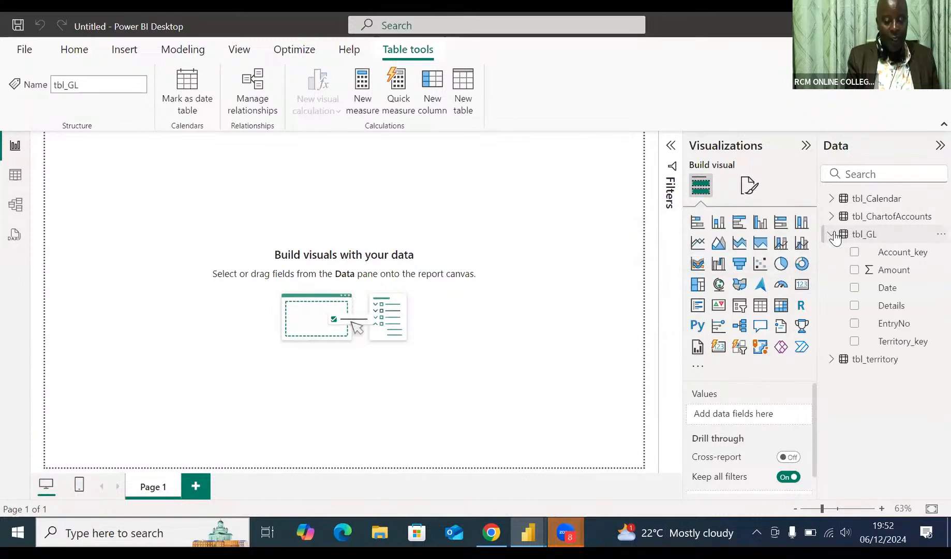
left_click(833, 236)
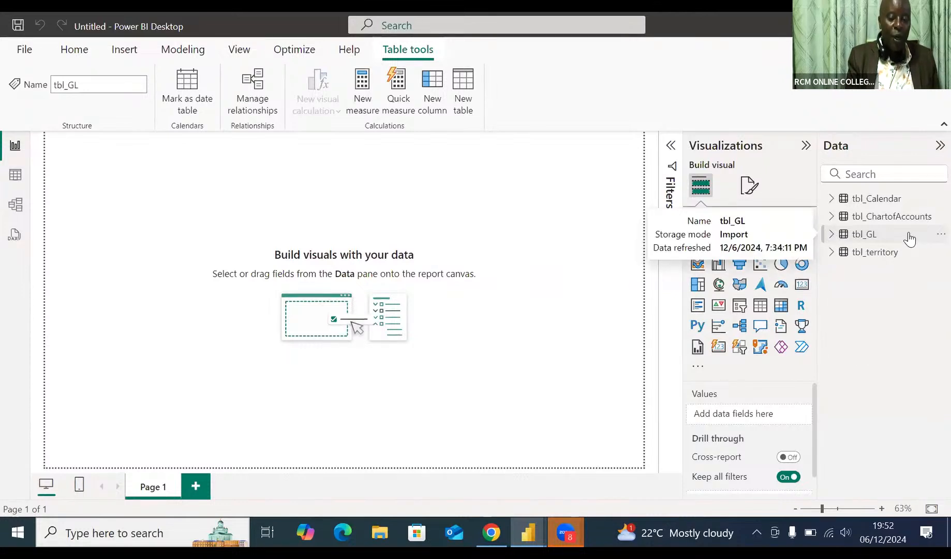
left_click(832, 235)
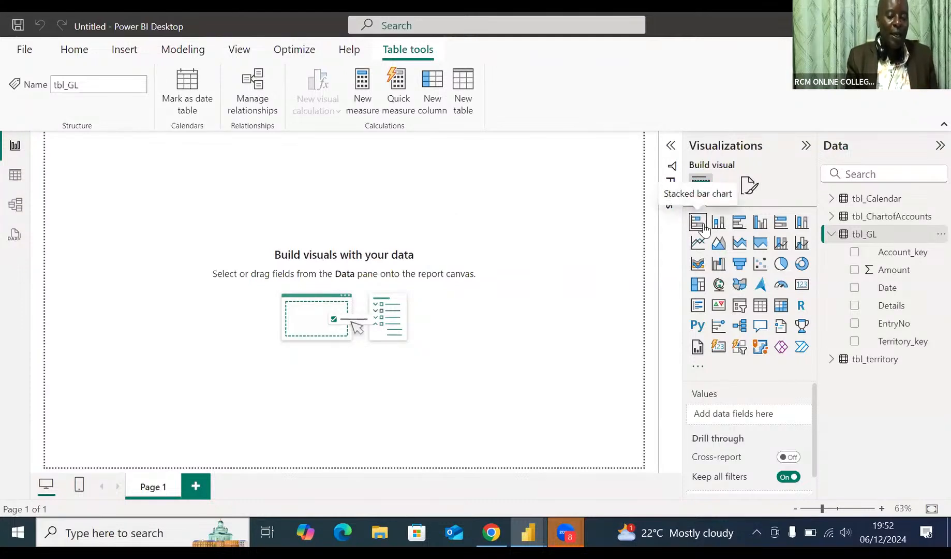
left_click(781, 306)
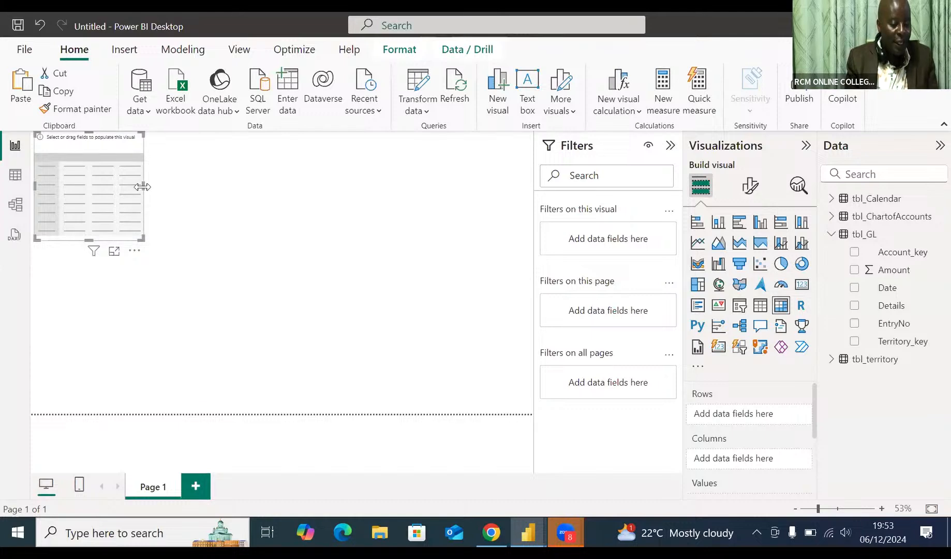
left_click_drag(142, 187, 252, 200)
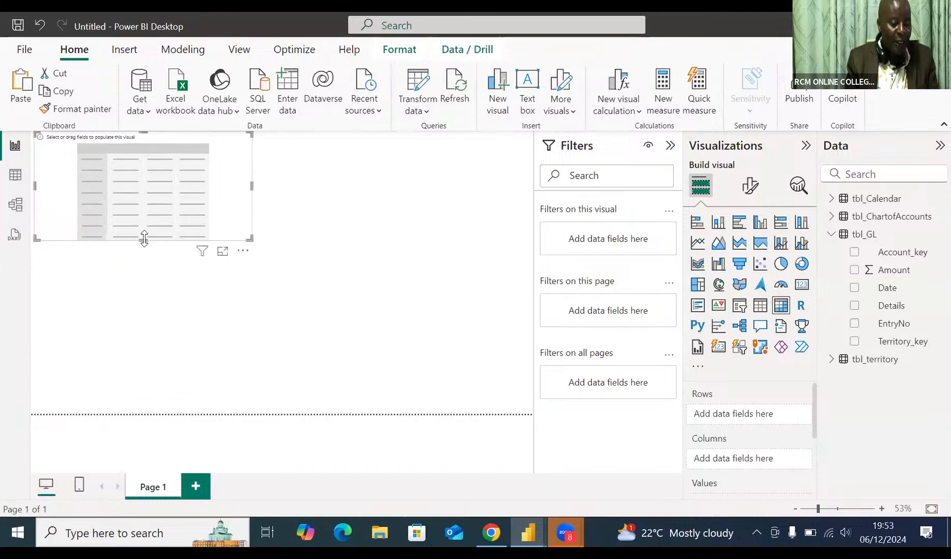
left_click_drag(144, 238, 145, 270)
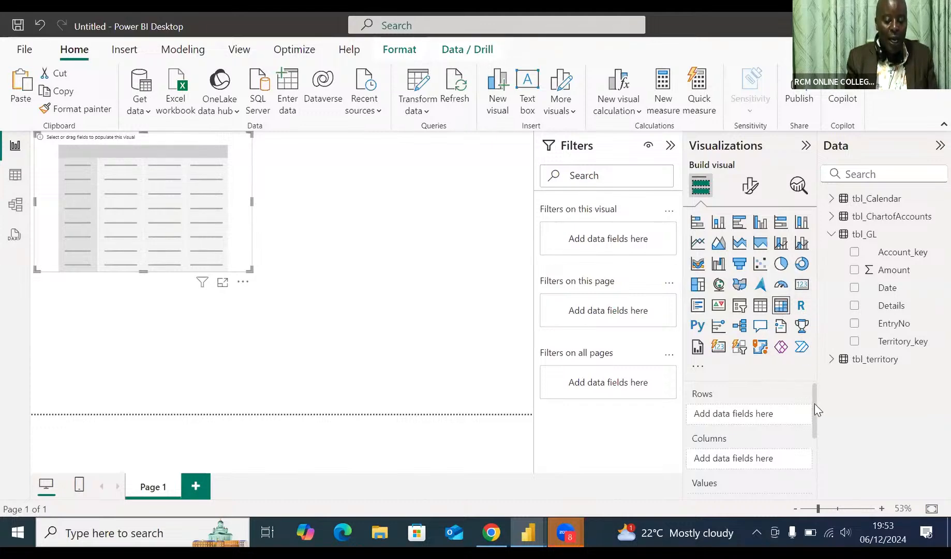
Add the Amount field of tbl_GL to the matrix's values.
left_click_drag(815, 405, 811, 468)
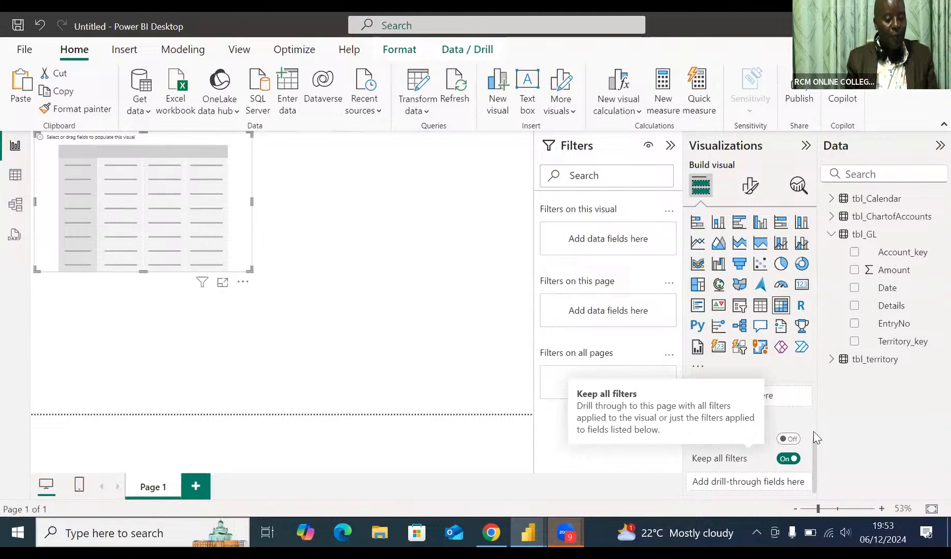
scroll(815, 437, "up", 2)
scroll(812, 452, "down", 1)
left_click_drag(811, 445, 812, 430)
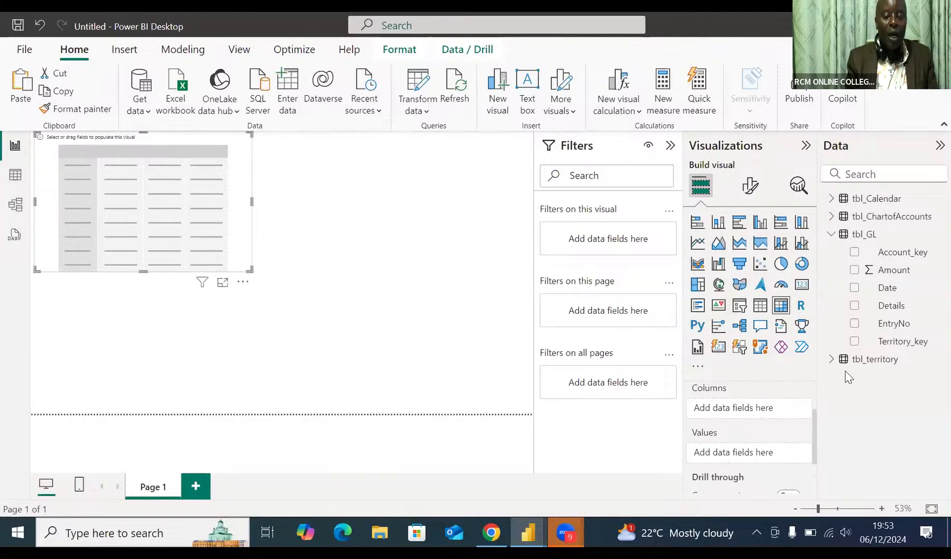
left_click(833, 236)
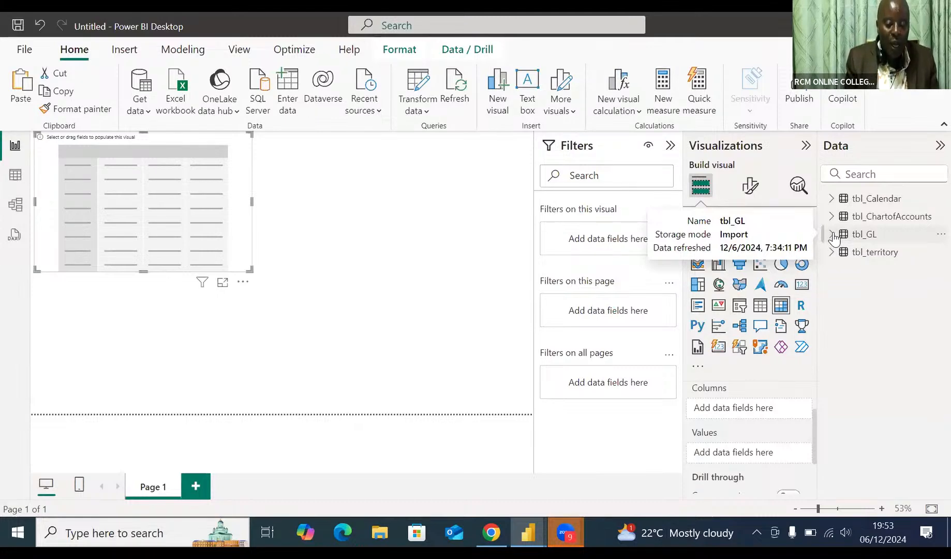
left_click(832, 234)
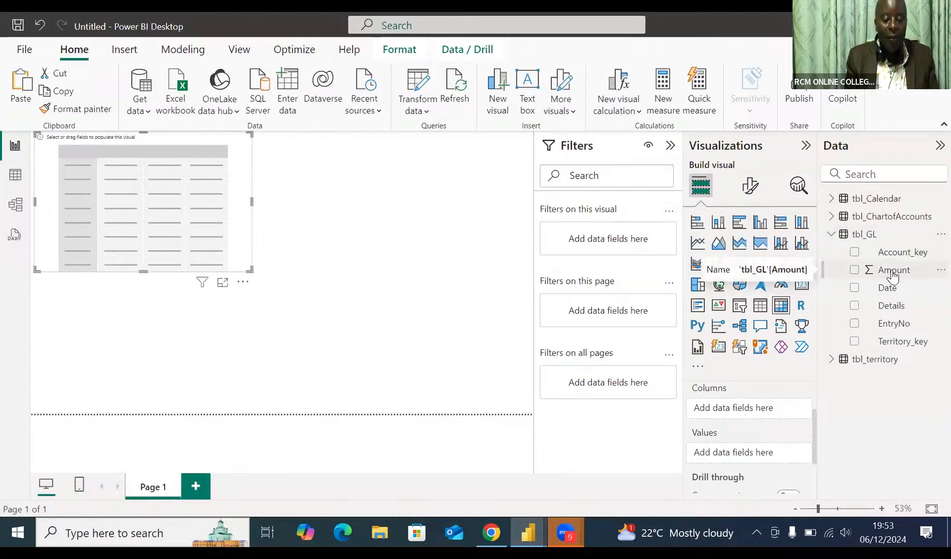
left_click_drag(892, 277, 749, 459)
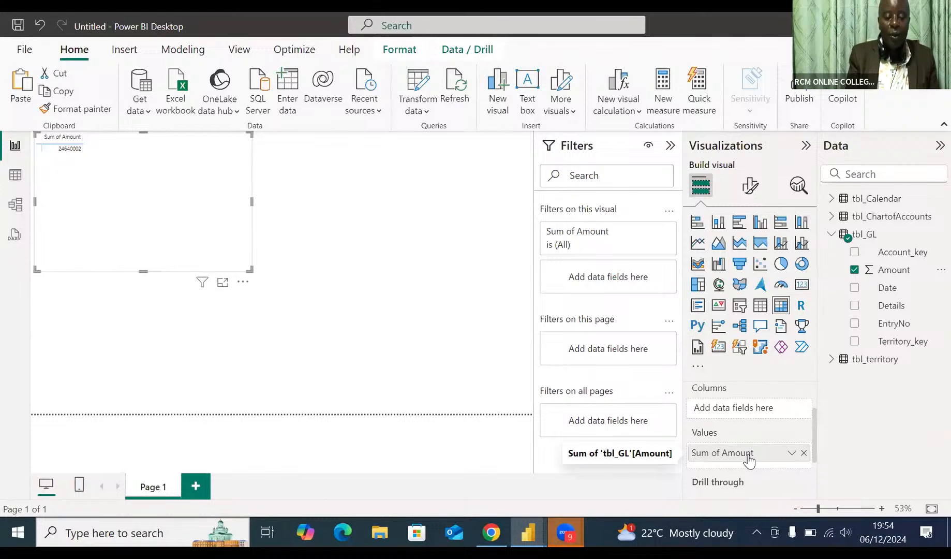
Examine the summed Amount in the matrix at a magnified page view.
left_click(363, 304)
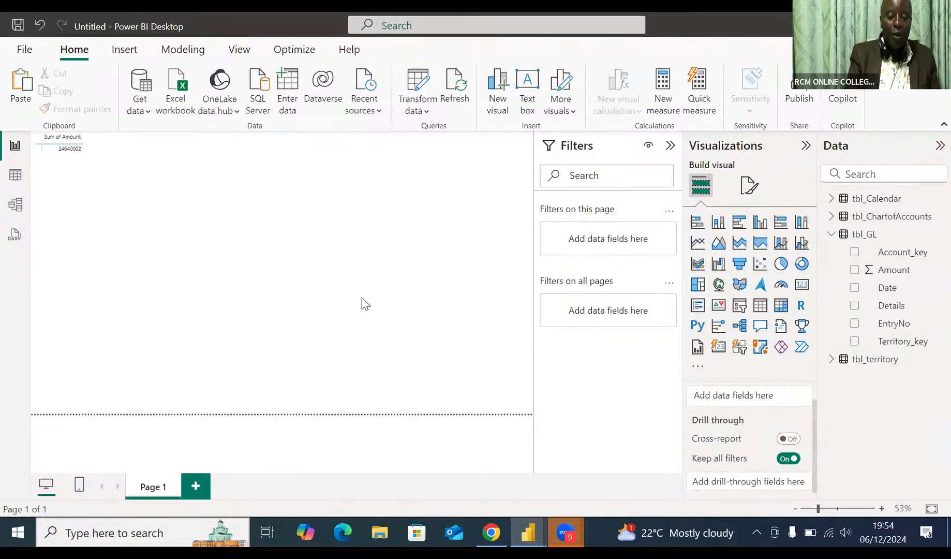
scroll(364, 304, "up", 5, "ctrl")
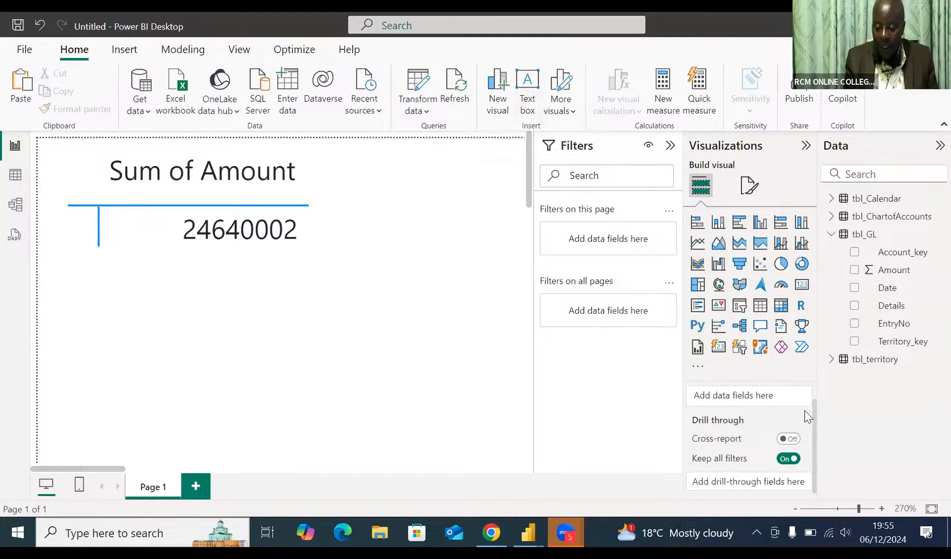
left_click_drag(814, 422, 813, 371)
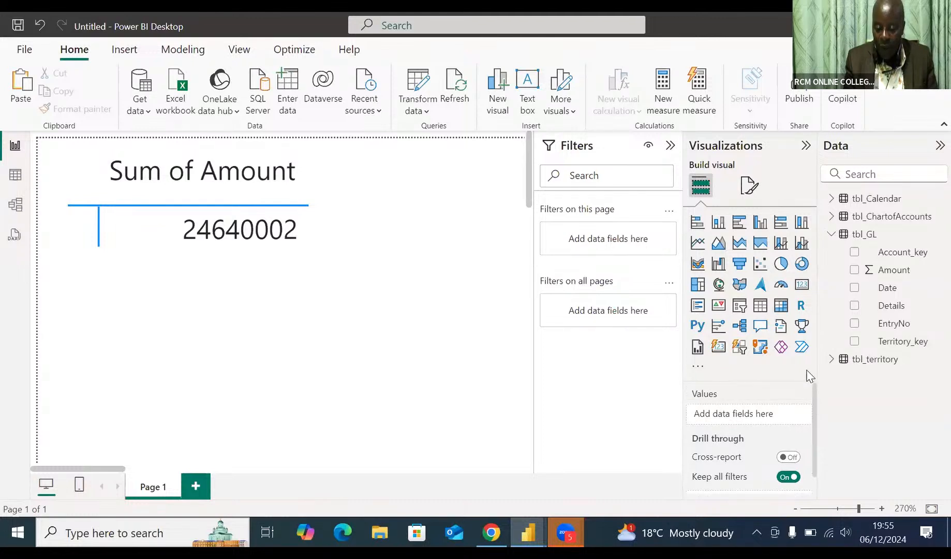
mouse_move(815, 439)
left_mouse_down()
mouse_move(814, 496)
mouse_move(805, 434)
left_mouse_up()
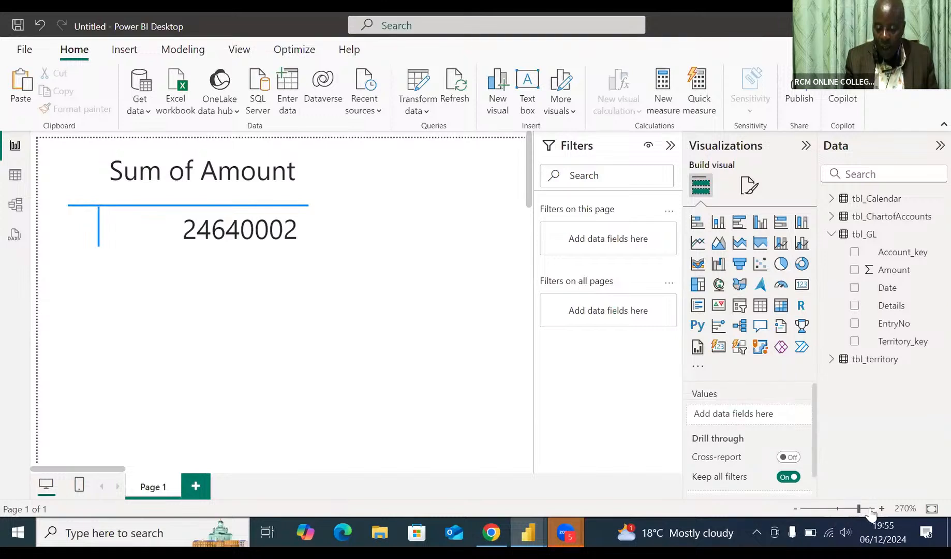
left_click(795, 509)
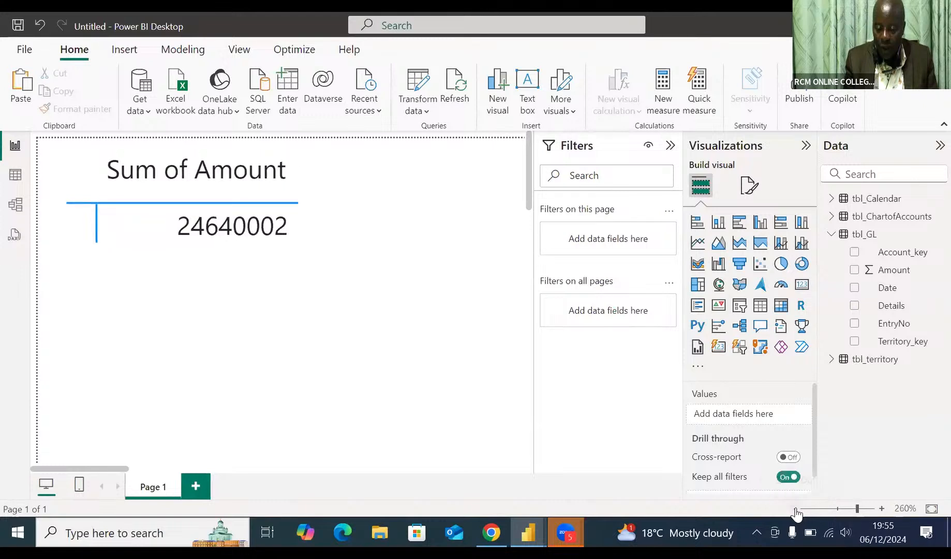
left_click(796, 509)
left_click(796, 508)
left_click(796, 509)
left_click(796, 508)
left_click(796, 509)
left_click(796, 509)
left_click(796, 508)
left_click(796, 508)
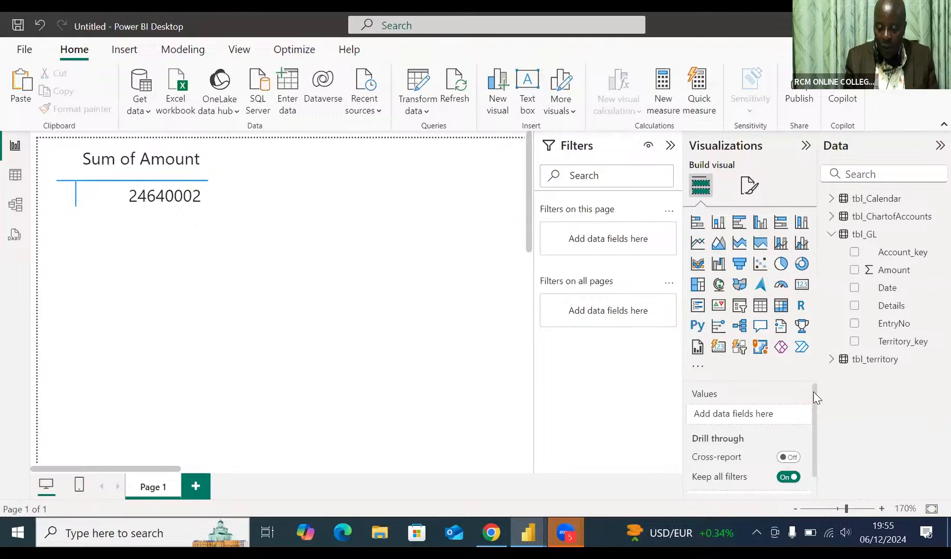
Insert a second matrix below the first one and use Year from tbl_Calendar as its columns.
left_click_drag(814, 396, 816, 495)
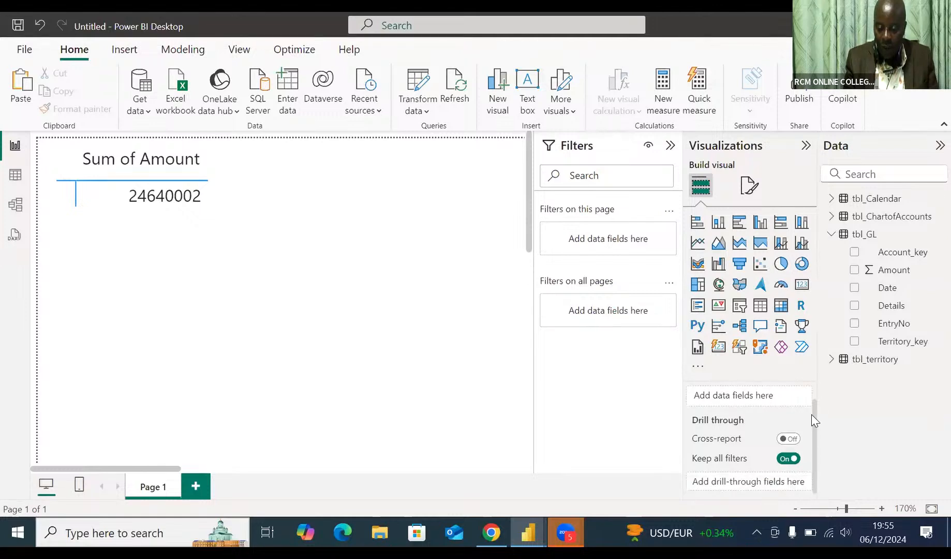
left_click(782, 306)
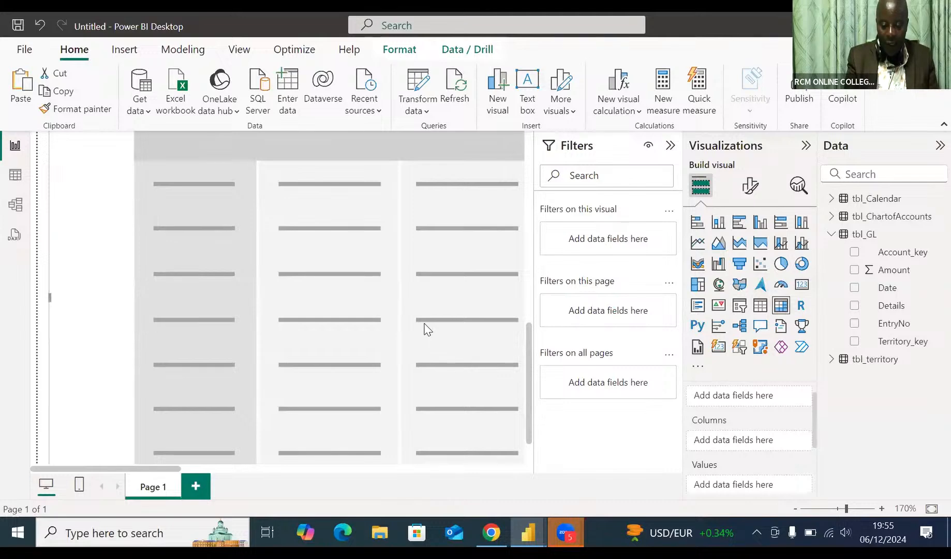
scroll(425, 330, "down", 16)
scroll(424, 330, "up", 9)
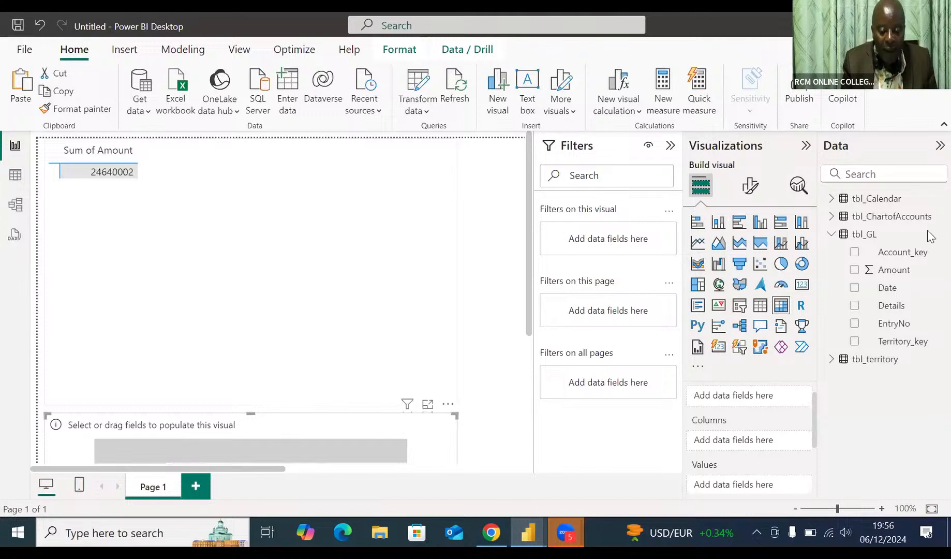
left_click(831, 199)
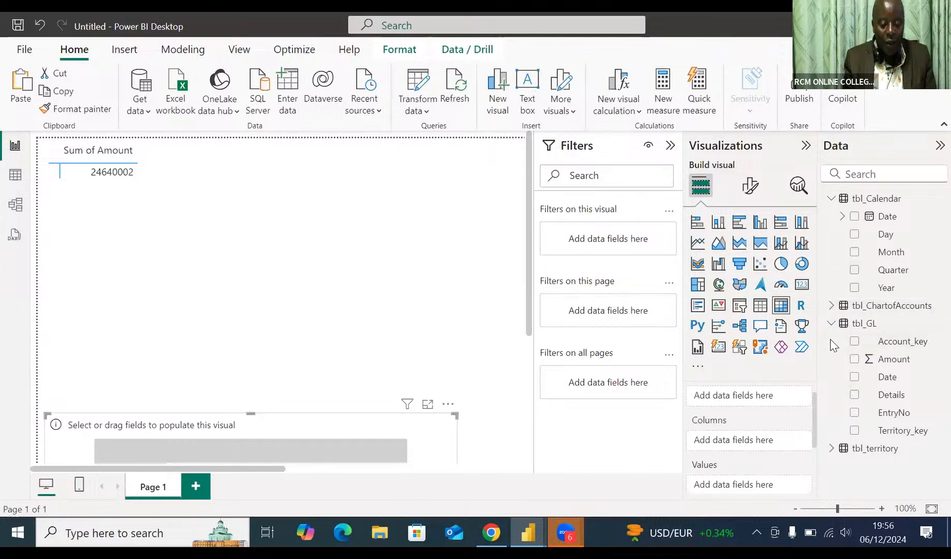
left_click_drag(890, 288, 742, 444)
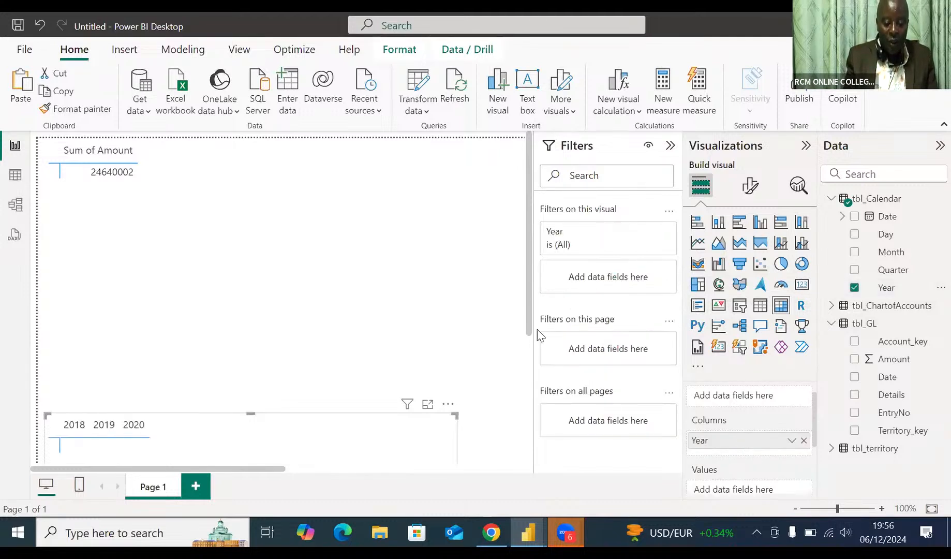
Add Year from tbl_Calendar to the columns of the upper matrix that holds Sum of Amount.
left_click_drag(529, 326, 522, 269)
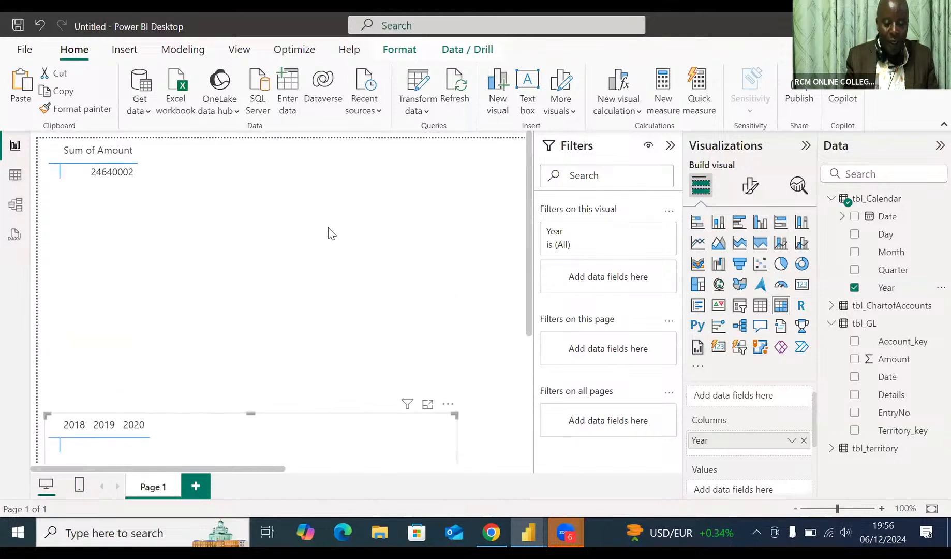
left_click(135, 185)
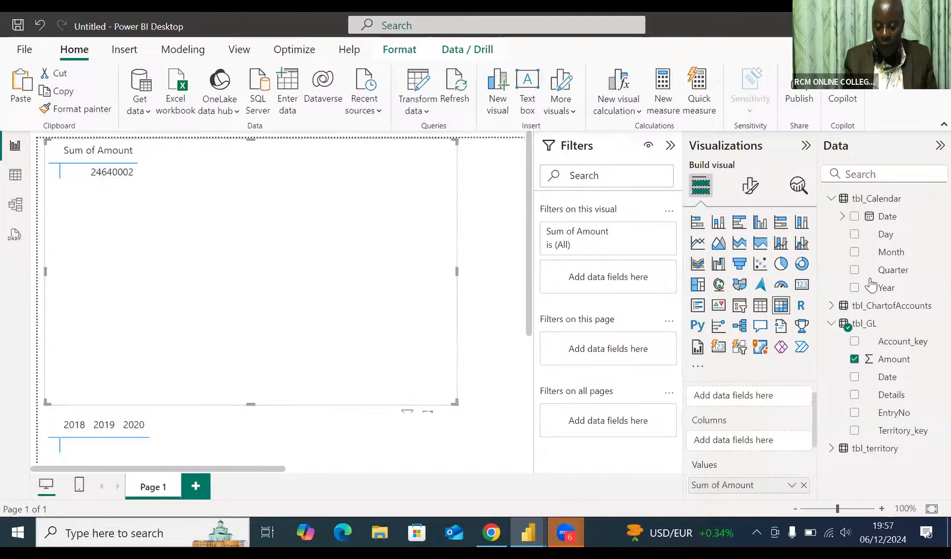
left_click_drag(878, 288, 738, 440)
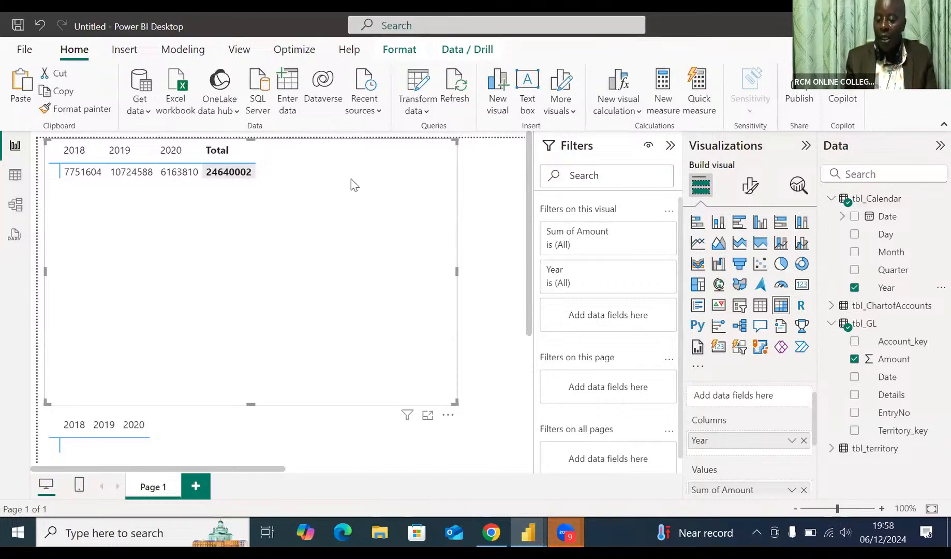
Add the SubClass field of tbl_ChartofAccounts to the upper matrix's rows.
left_click(831, 306)
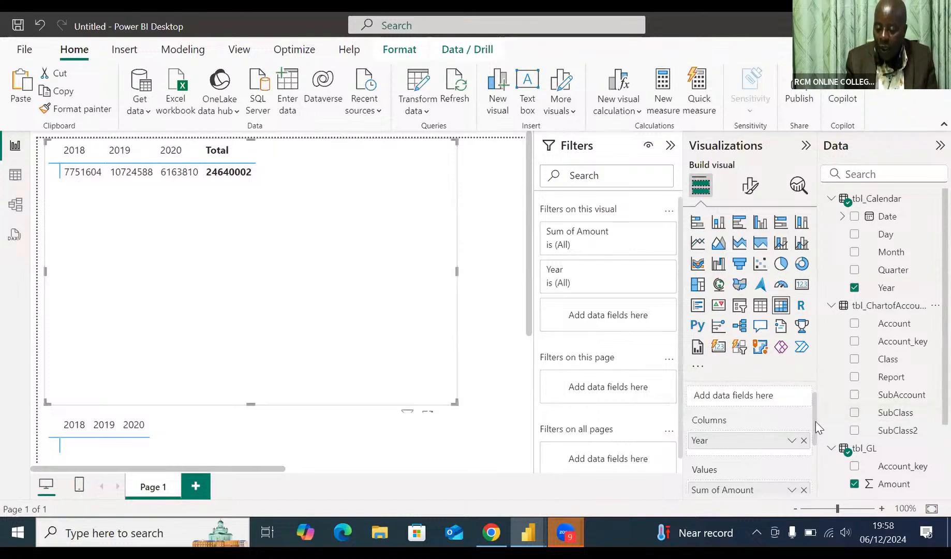
left_click_drag(817, 423, 819, 396)
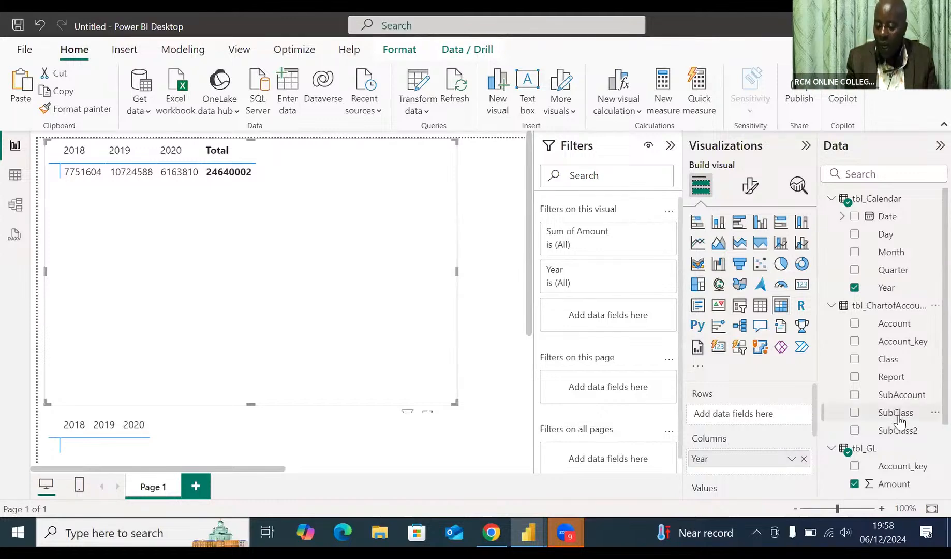
left_click_drag(897, 419, 751, 418)
left_click_drag(749, 414, 749, 414)
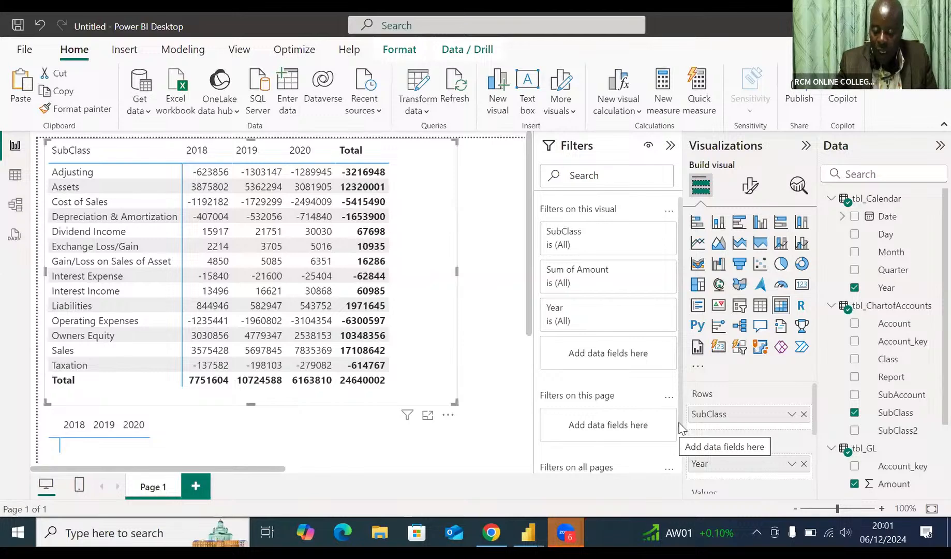
Add SubClass as a page-level filter with basic filtering and keep only Sales.
scroll(680, 456, "down", 1)
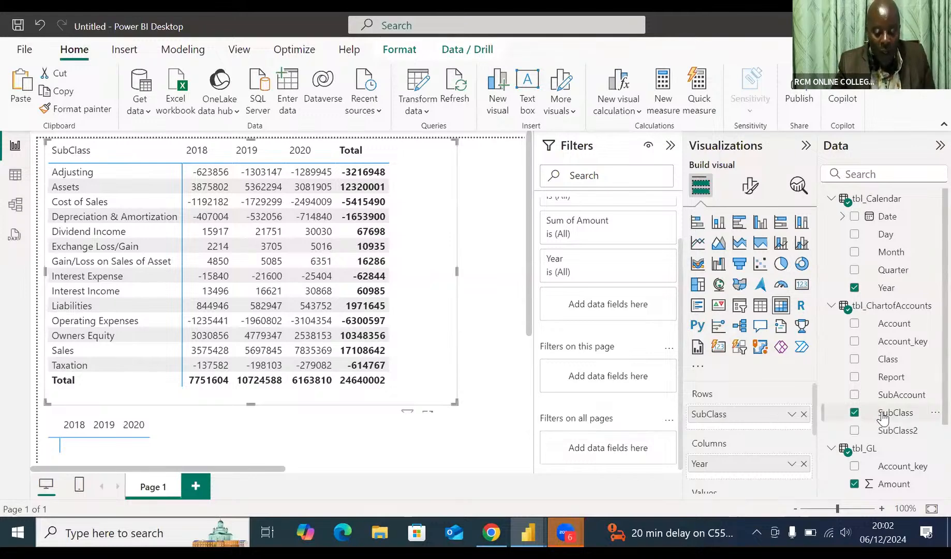
left_click_drag(885, 417, 607, 382)
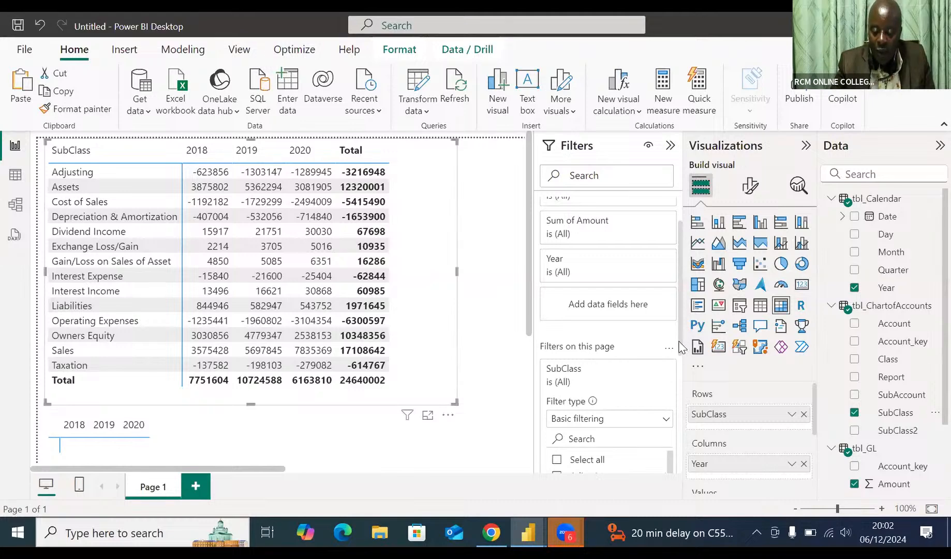
left_click_drag(680, 348, 684, 433)
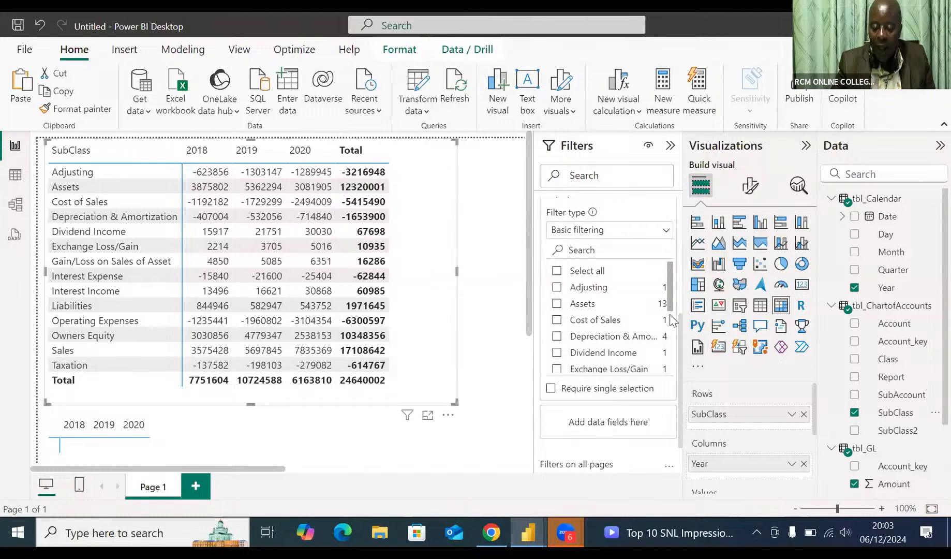
scroll(674, 347, "down", 5)
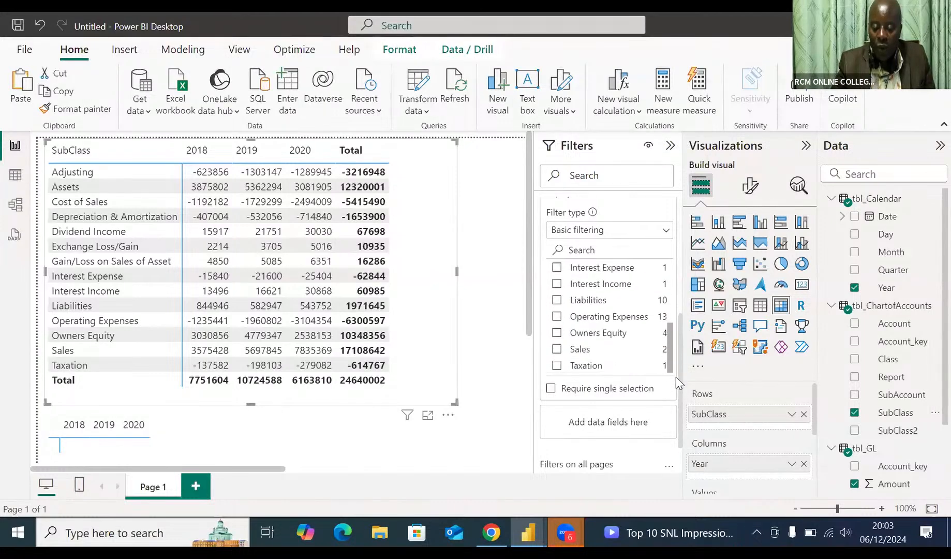
left_click(557, 350)
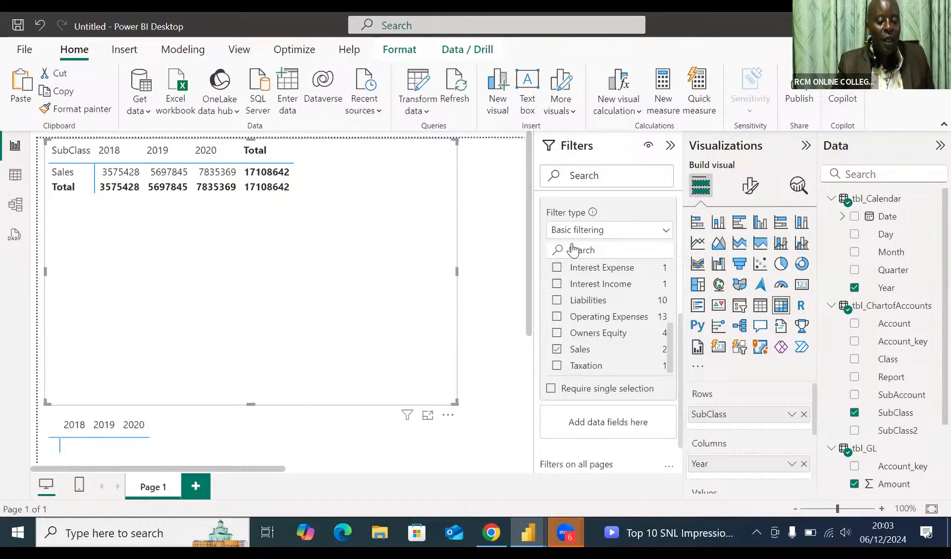
Turn off the column subtotals and row subtotals of the upper matrix.
left_click(748, 190)
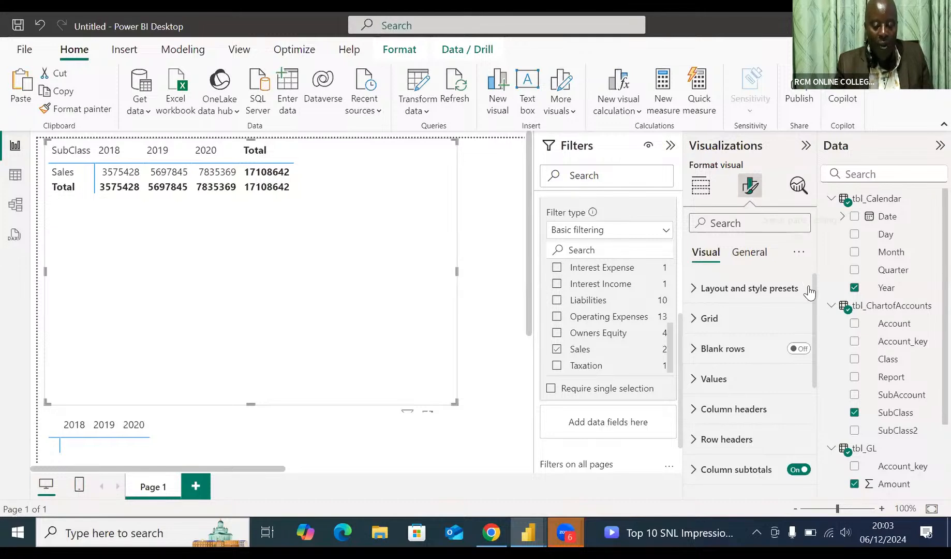
left_click_drag(814, 293, 824, 335)
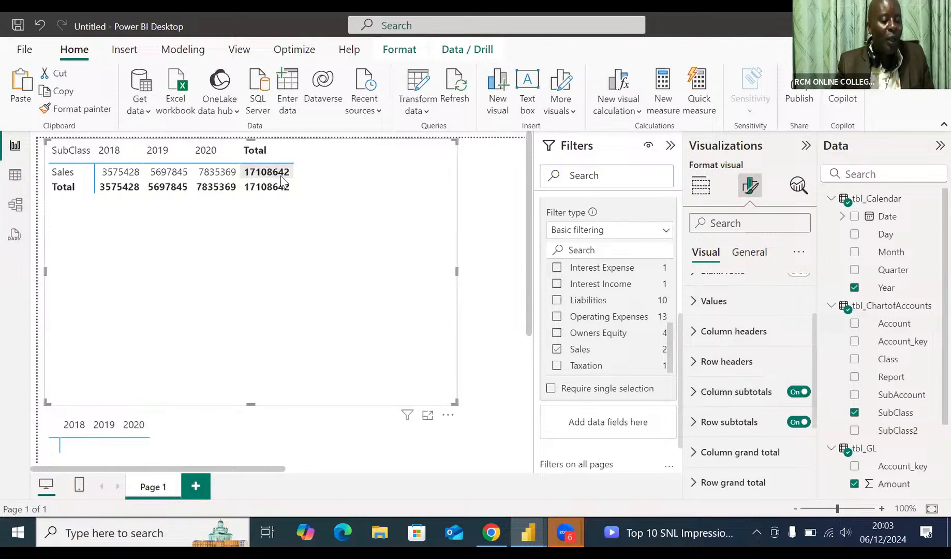
left_click(796, 395)
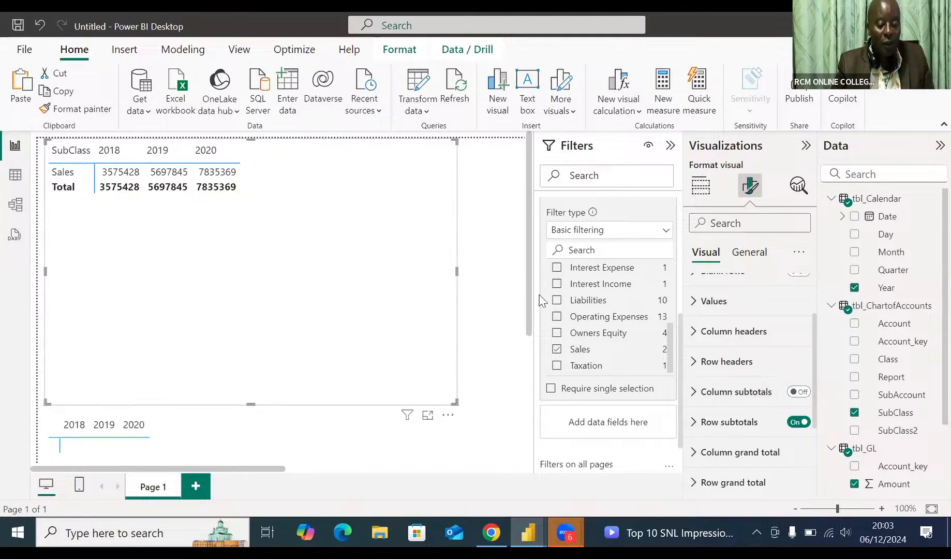
left_click(798, 423)
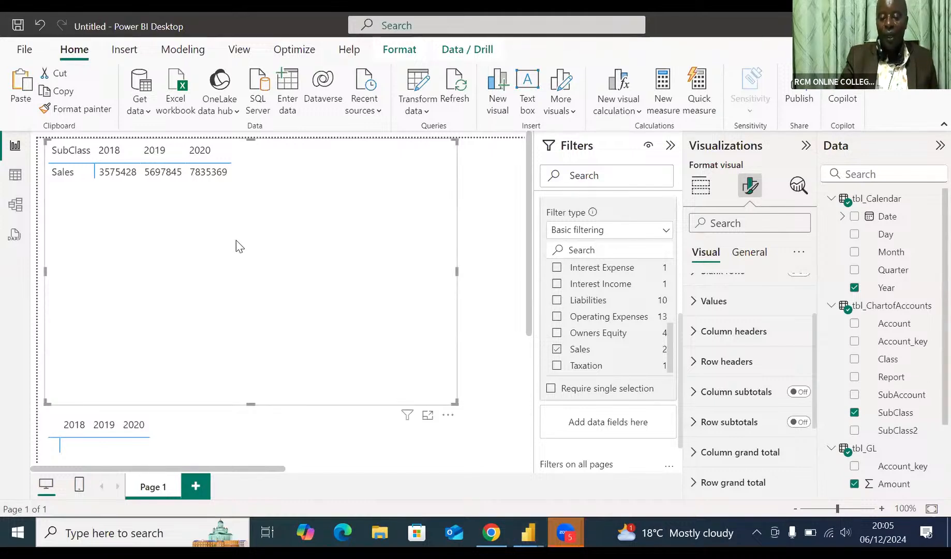
Convert the upper matrix into a line chart and switch that visual to a line and stacked column chart.
left_click(699, 191)
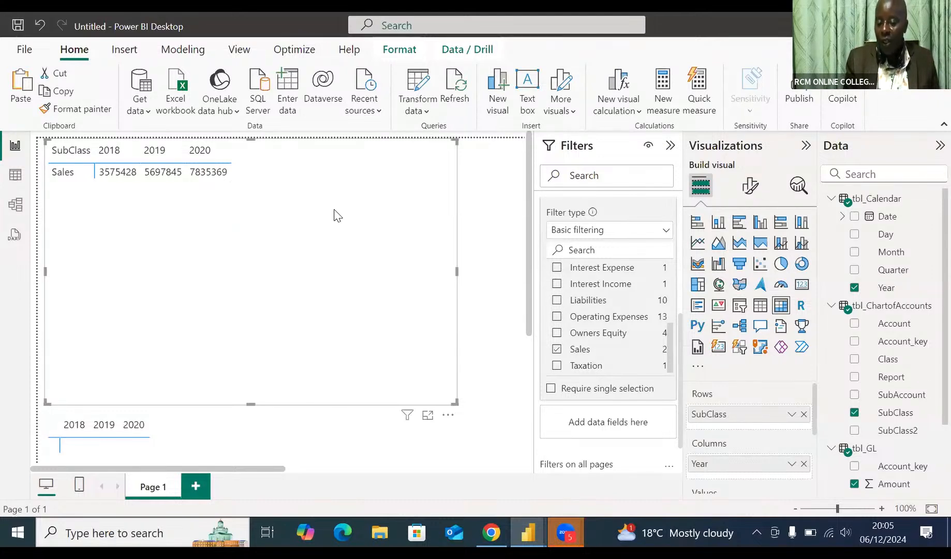
left_click(697, 247)
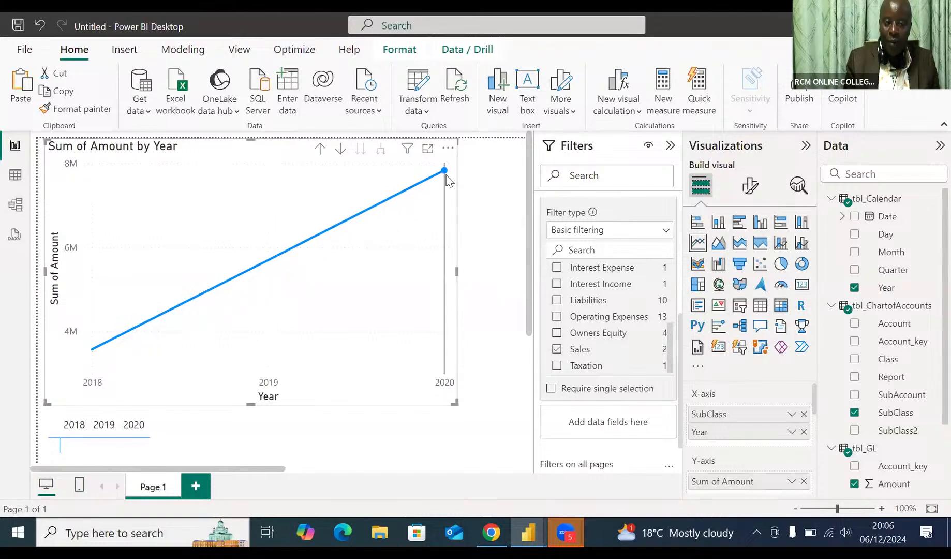
mouse_move(448, 179)
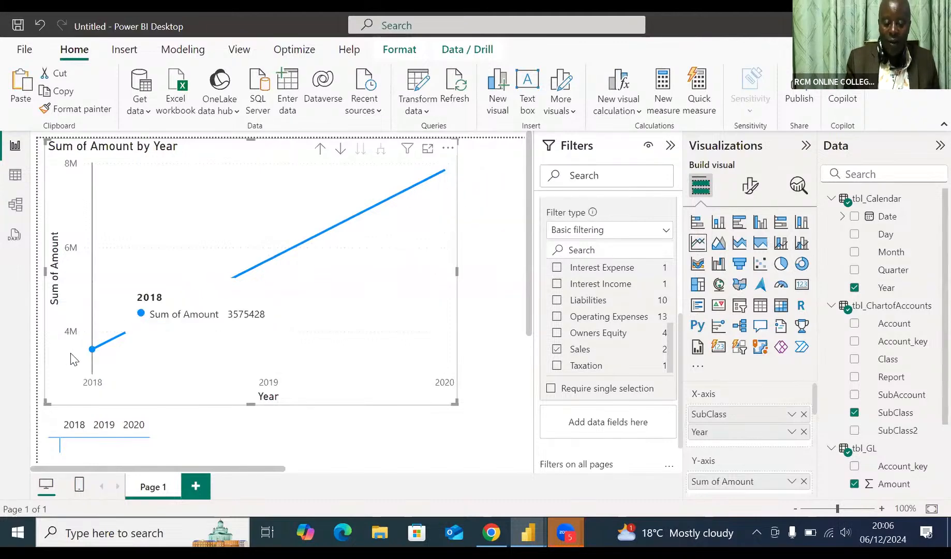
mouse_move(92, 351)
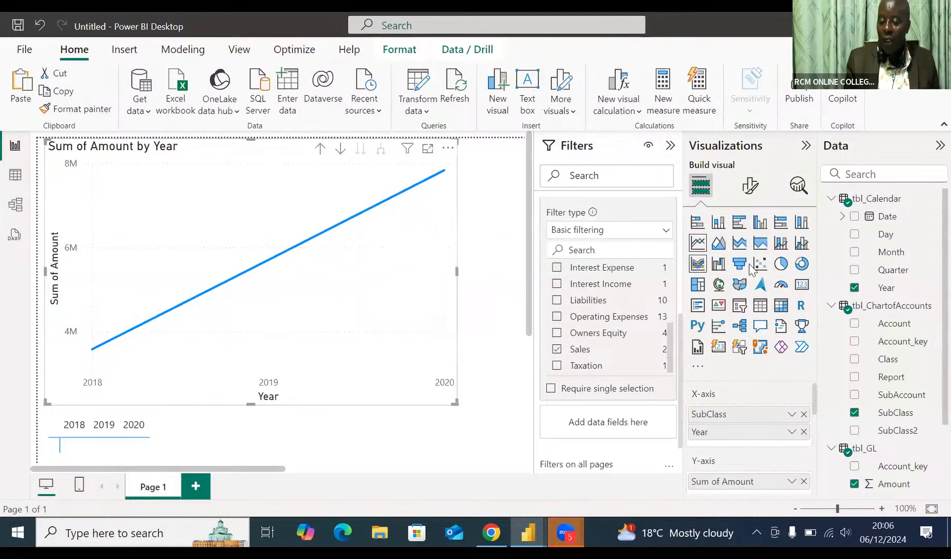
left_click(783, 250)
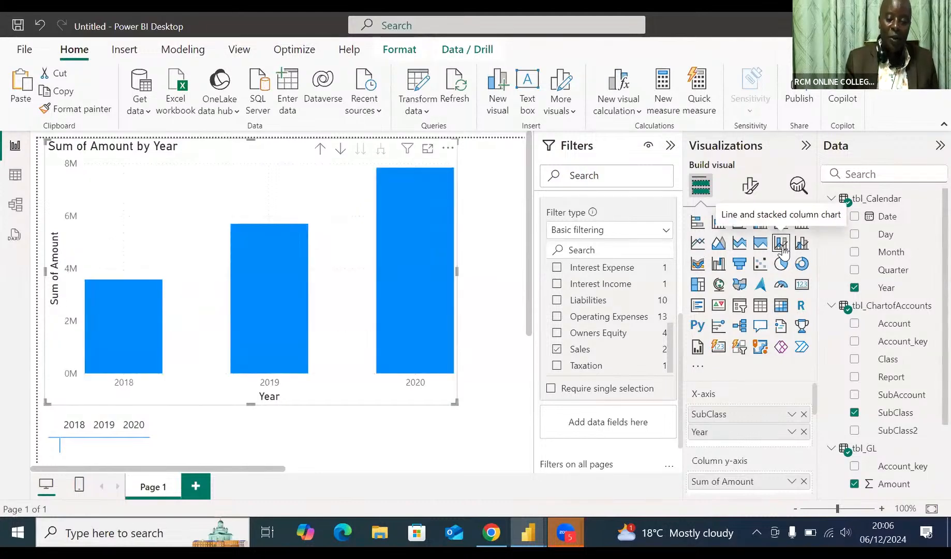